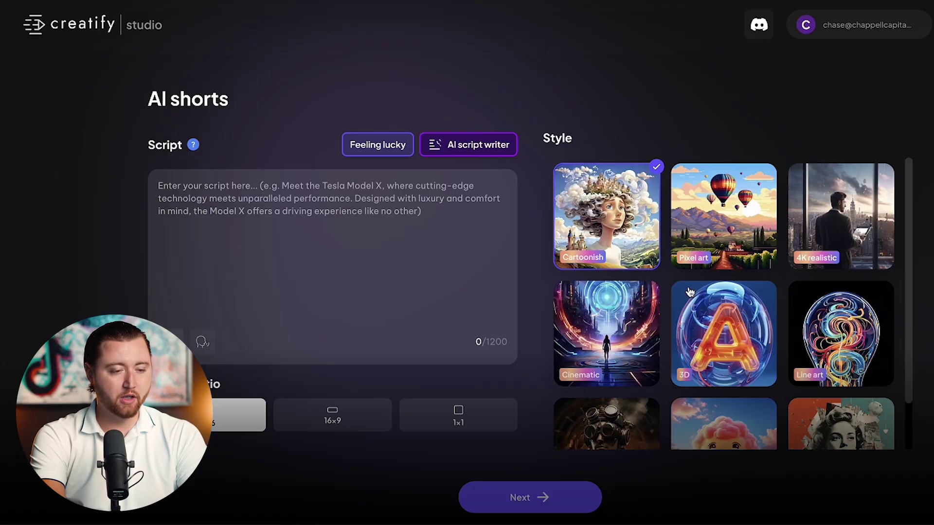
scroll(696, 292, down, 1)
scroll(643, 234, up, 1)
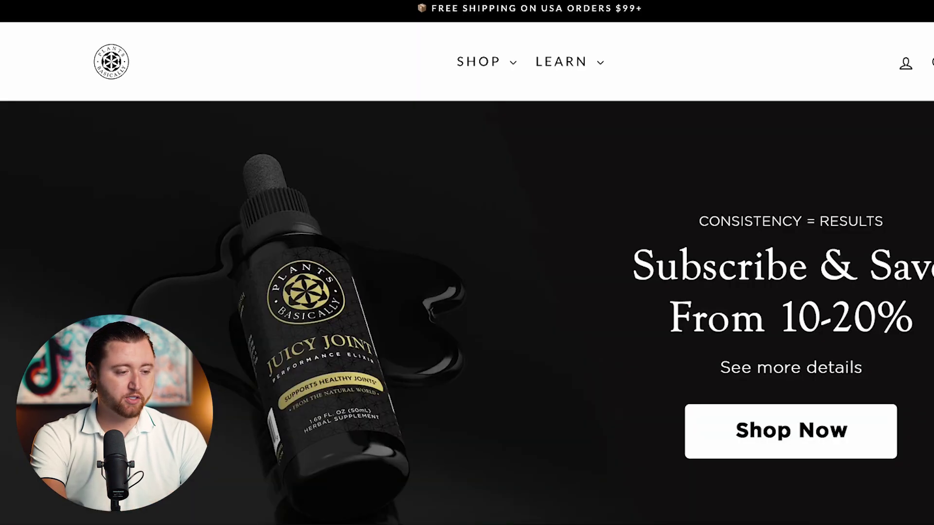
Step: Open the Juicy Joint Extract product page and select its Description paragraph
scroll(396, 273, down, 3)
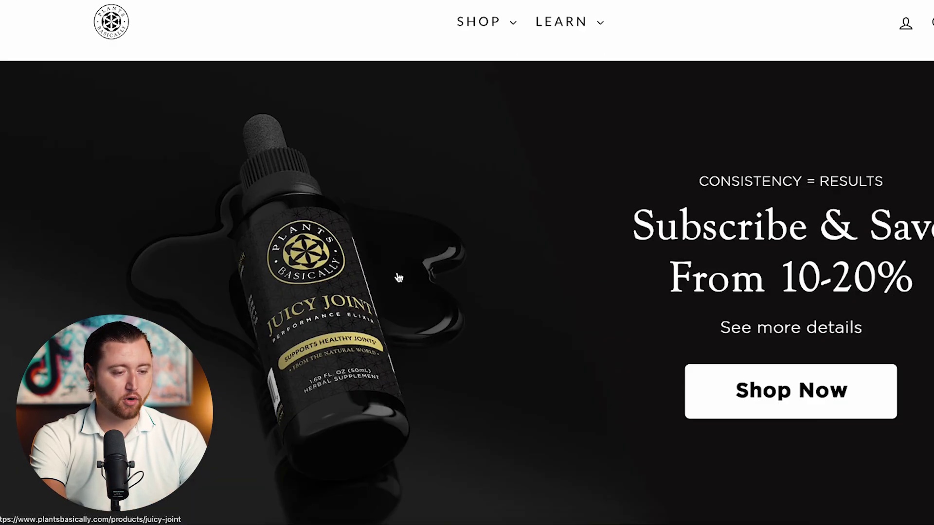
scroll(323, 340, down, 10)
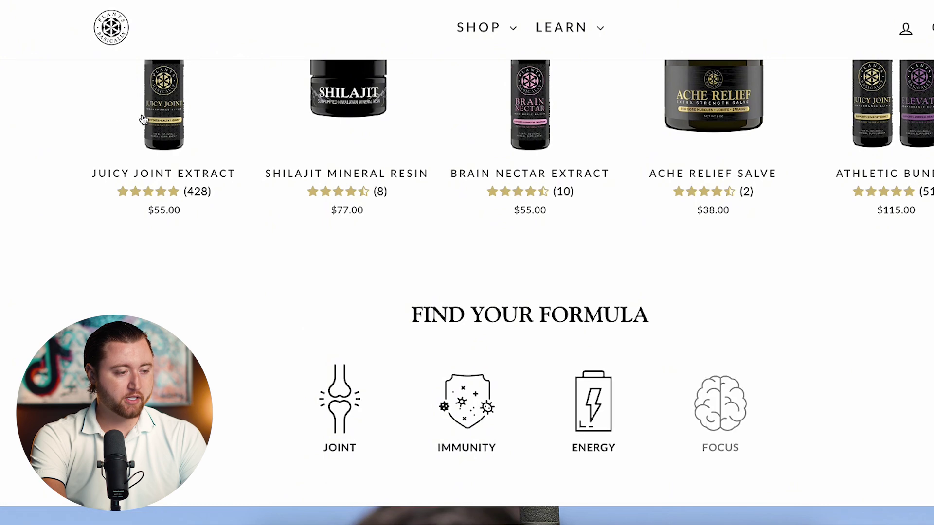
click(169, 119)
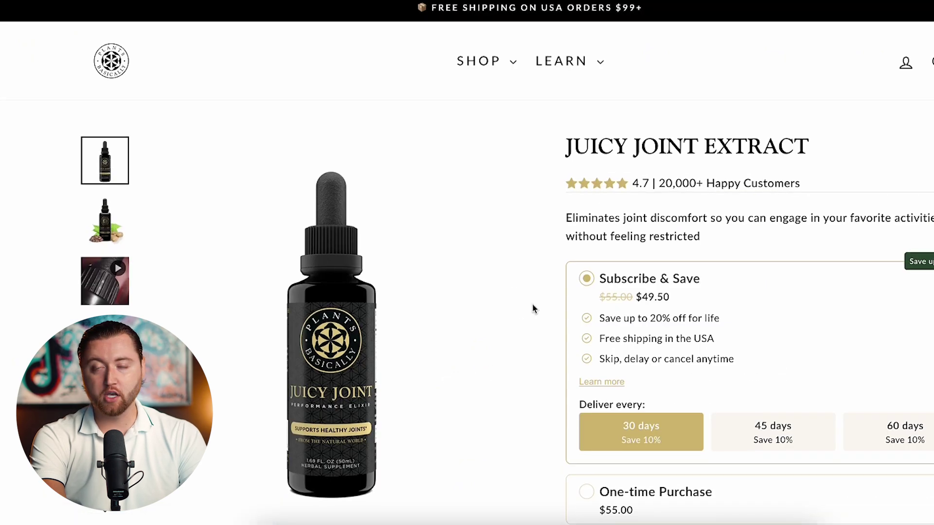
scroll(533, 308, down, 1)
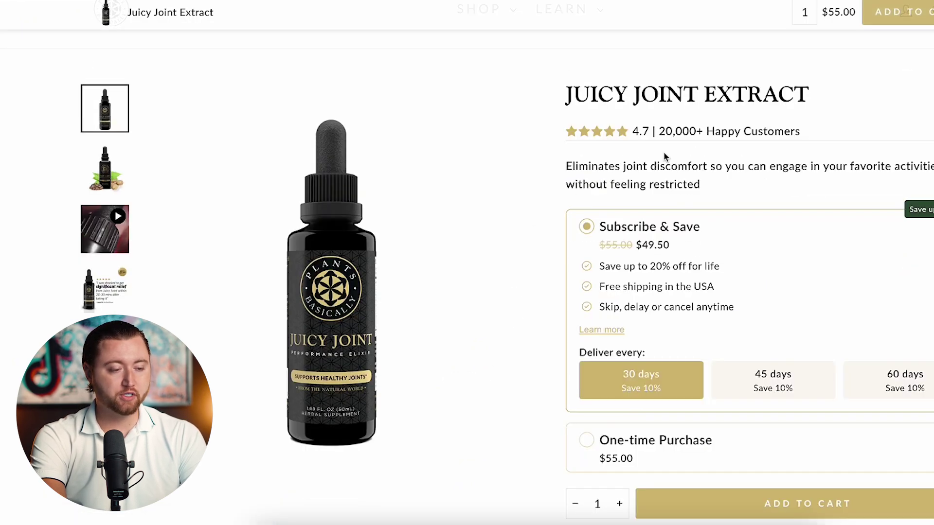
scroll(700, 151, up, 1)
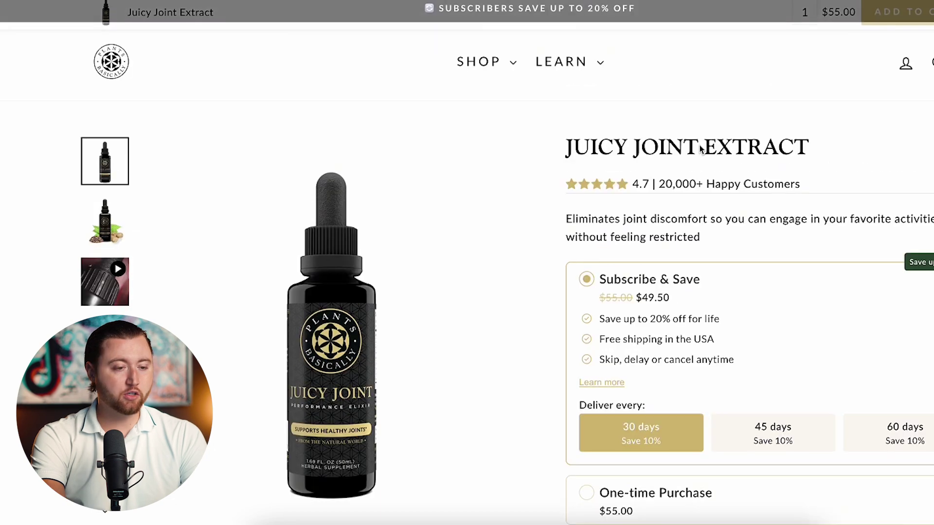
scroll(718, 273, down, 1)
scroll(681, 240, down, 6)
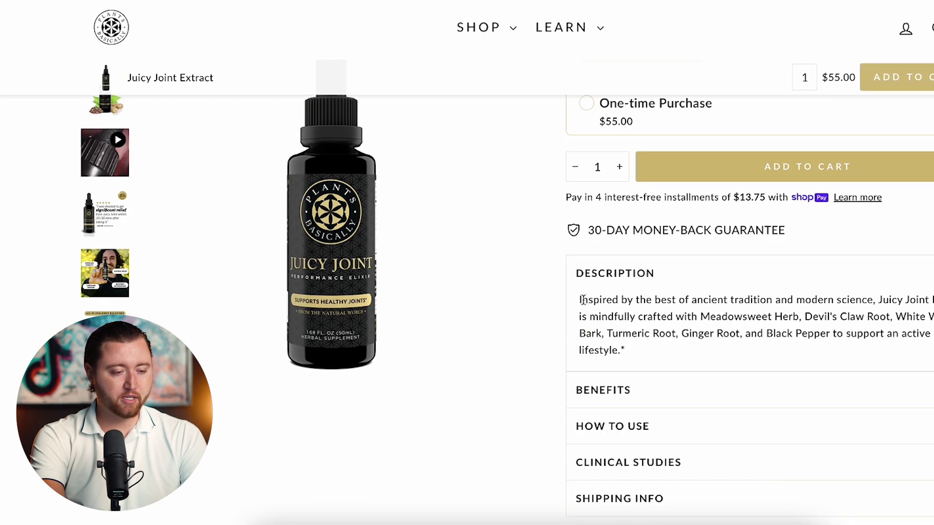
drag(579, 299, 657, 351)
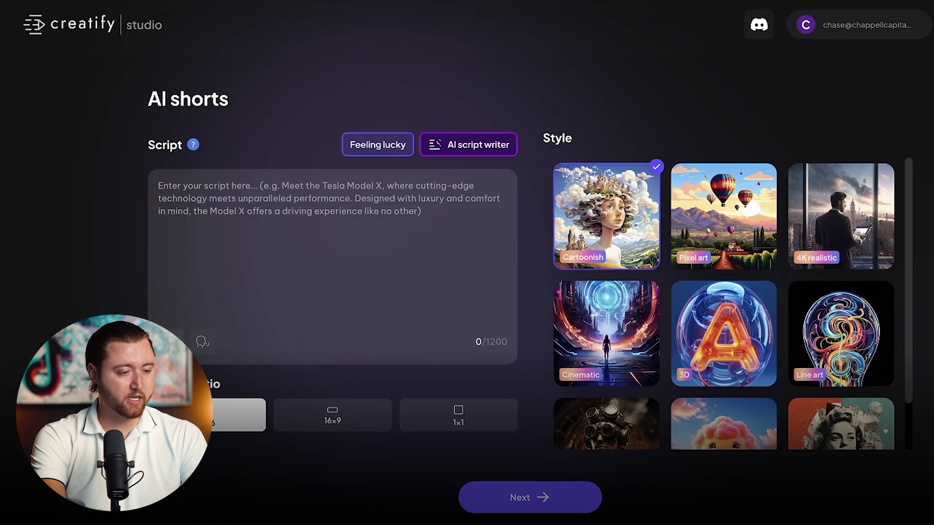
Step: Paste the product description into the script, then add the four Benefits bullets below it
click(226, 183)
text(Inspired by the best of ancient tradition and modern science, Juicy Joint Extract is mindfully crafted with Meadowsweet Herb, Devil's Claw Root, White Willow Bark, Turmeric Root, Ginger Root, and Black Pepper to support an active lifestyle.)
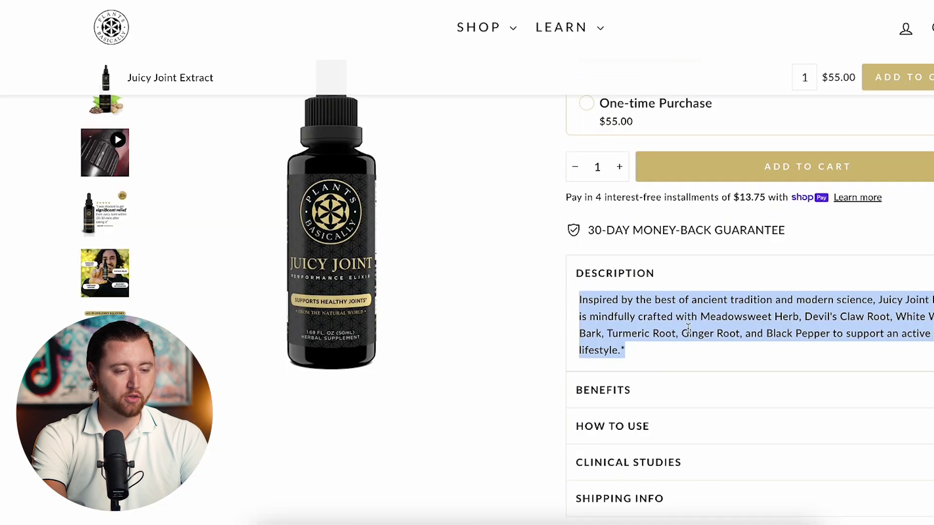
scroll(688, 327, up, 1)
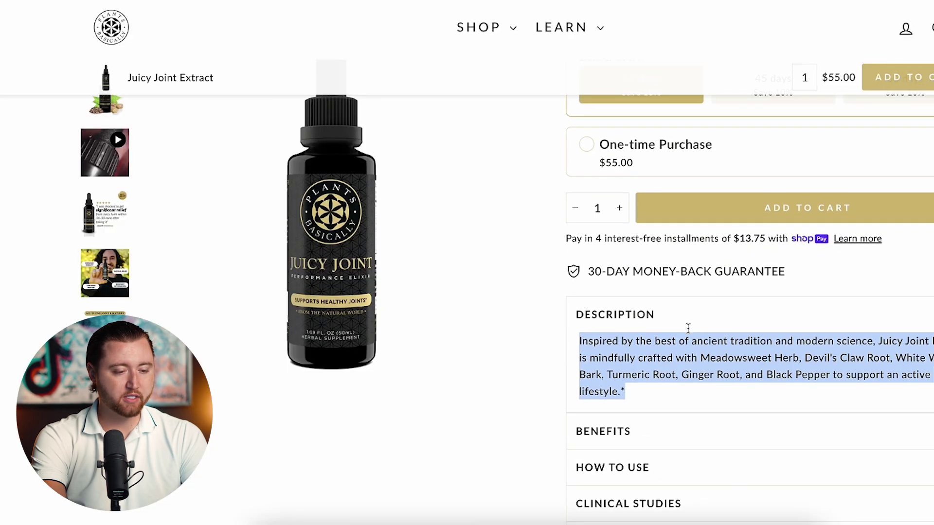
scroll(632, 345, down, 2)
click(632, 355)
scroll(739, 355, down, 1)
drag(919, 380, 596, 339)
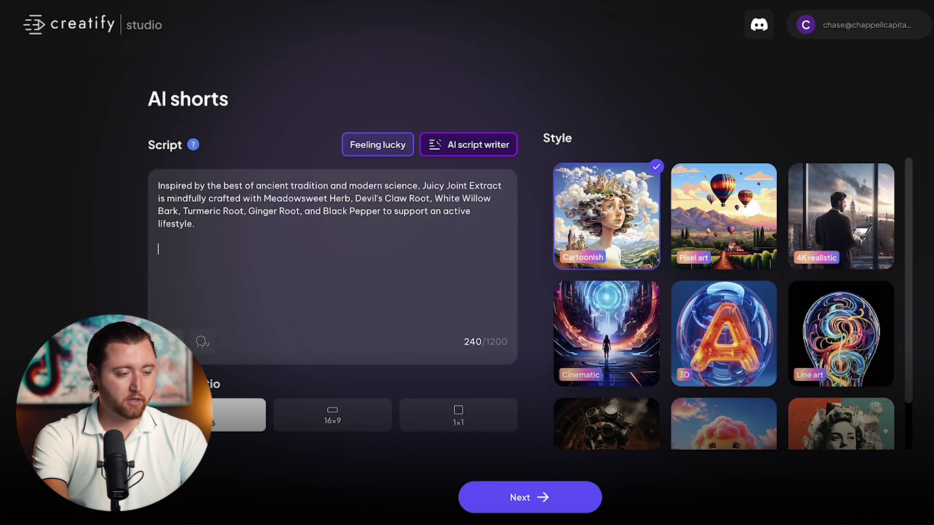
text(Provides natural relief to ease joint discomfort* Strengthens connective tissue via collagen production* Increases blood flow to help deliver nutrients for optimal recovery* Clinically proven to deliver results without harmful side effects*)
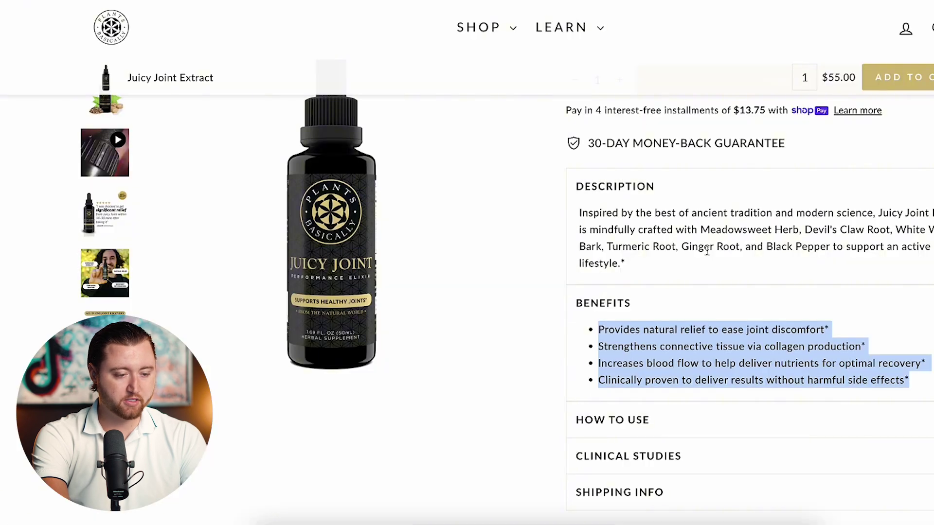
Step: Copy the tagline under the product title and paste it into the script
scroll(742, 400, up, 8)
click(714, 220)
drag(713, 219, 545, 193)
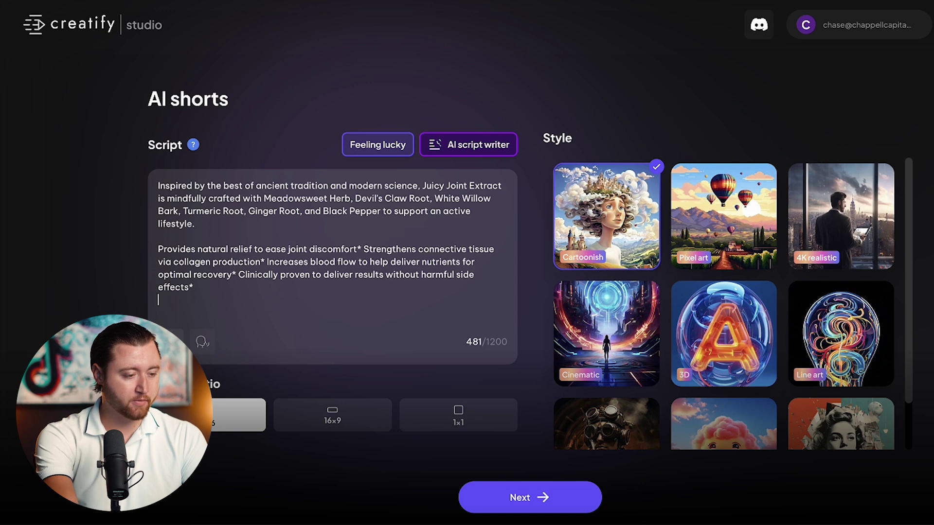
text(Eliminates joint discomfort so you can engage in your favorite activities without feeling restricted Save up to 20%)
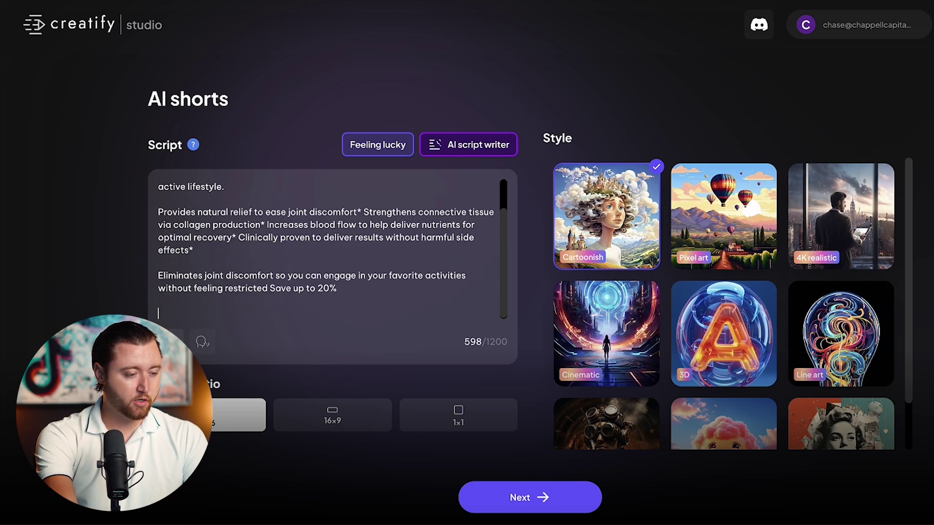
Step: Add the closing line 'Shop now & get 10% OFF' to the script
text(Shop now &*)
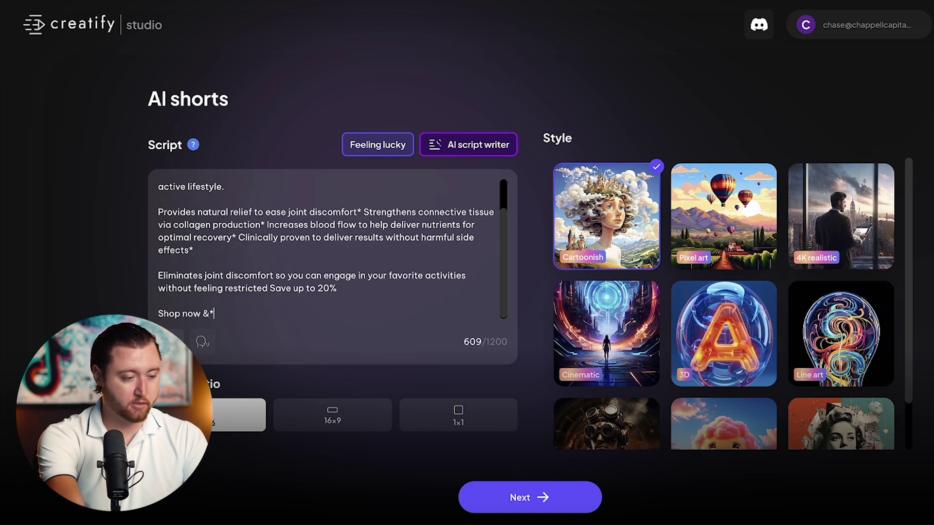
key(BackSpace)
text(get 1)
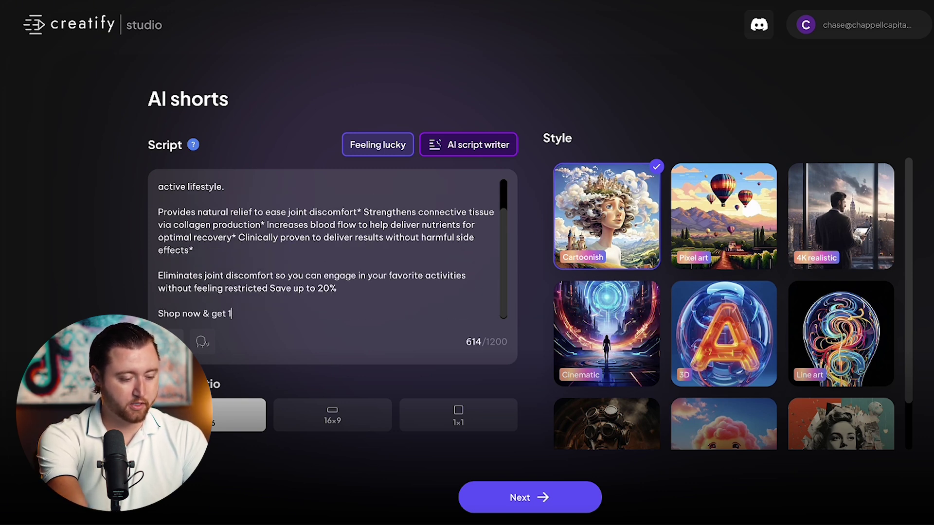
text(0% OFF)
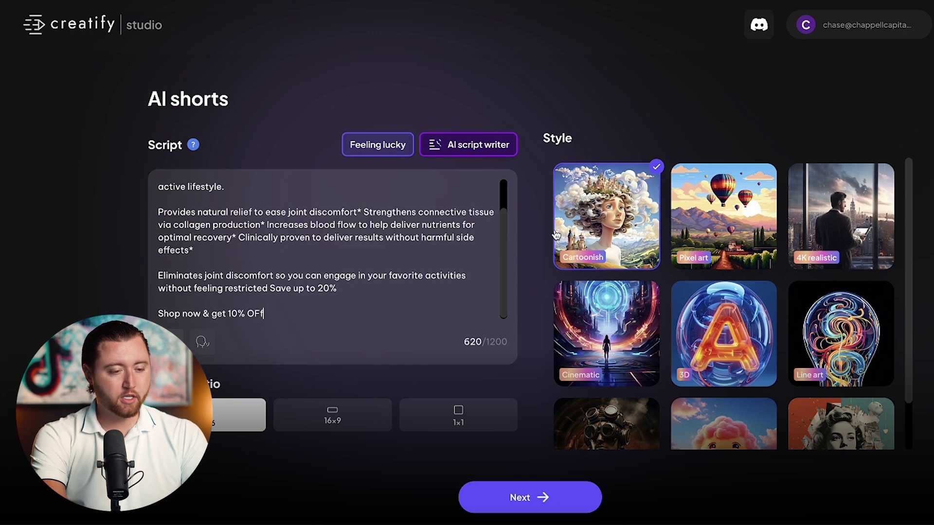
scroll(428, 256, up, 2)
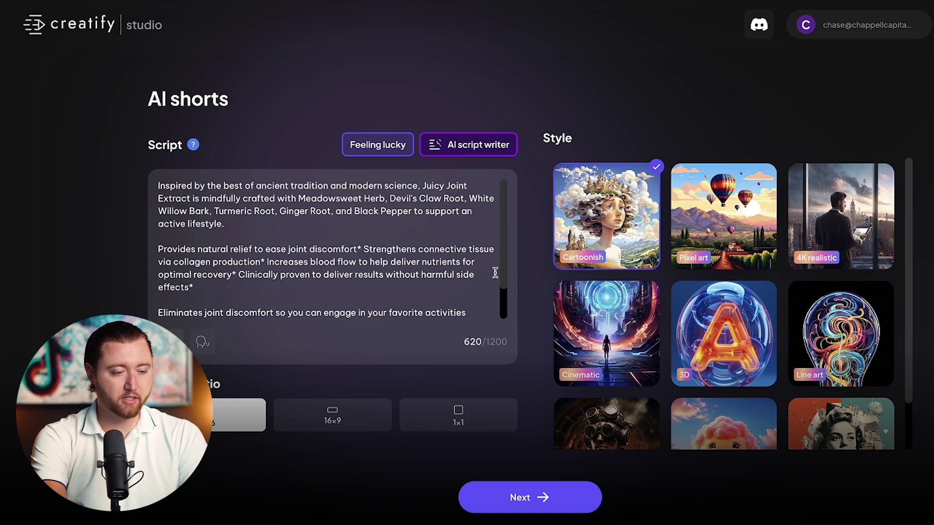
Step: Choose the 4K realistic visual style and generate the vertical video from the script
click(852, 232)
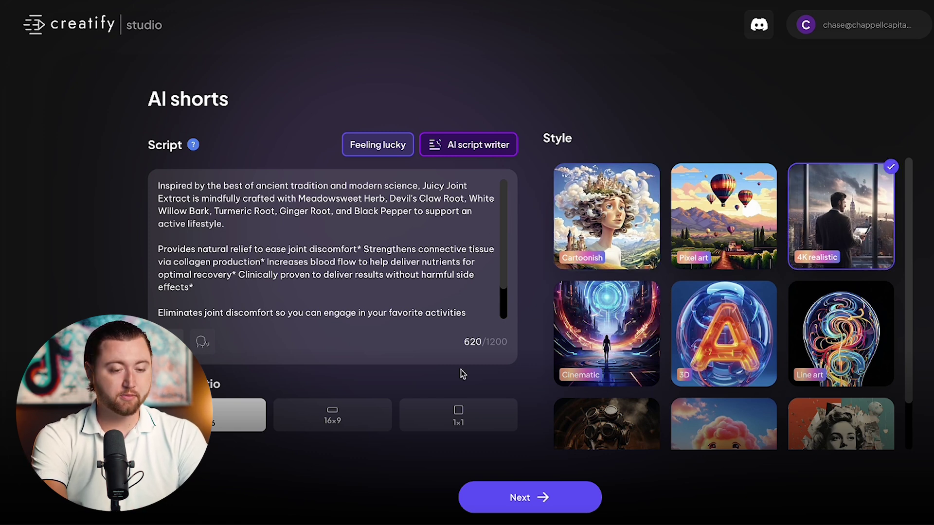
scroll(624, 340, down, 1)
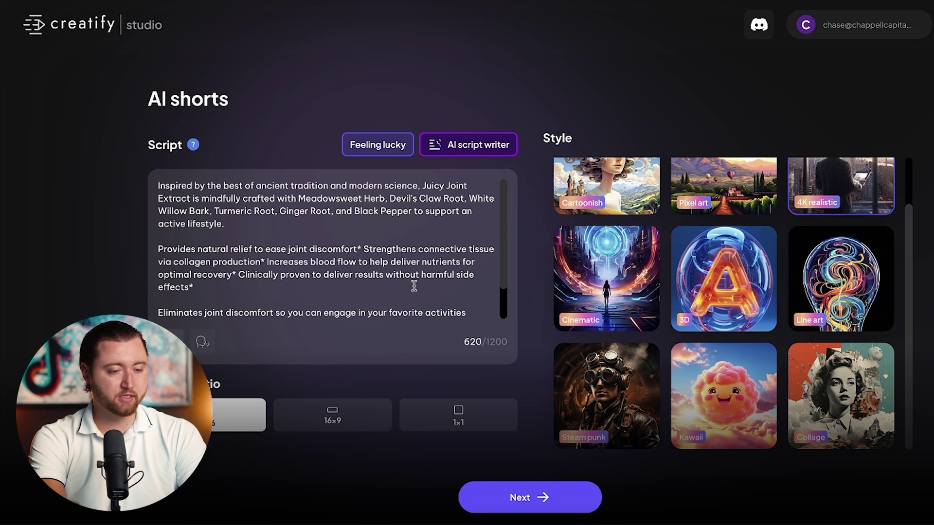
scroll(832, 190, up, 1)
scroll(531, 267, down, 1)
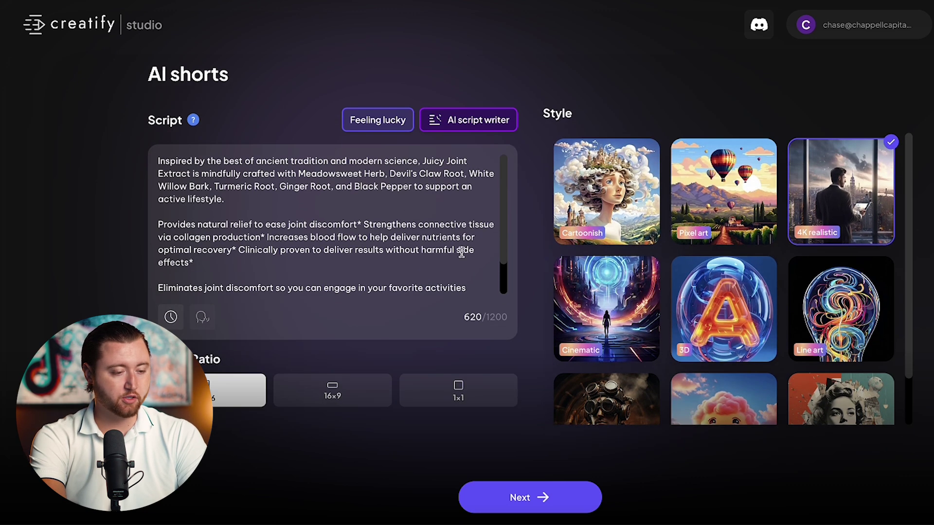
scroll(458, 259, down, 1)
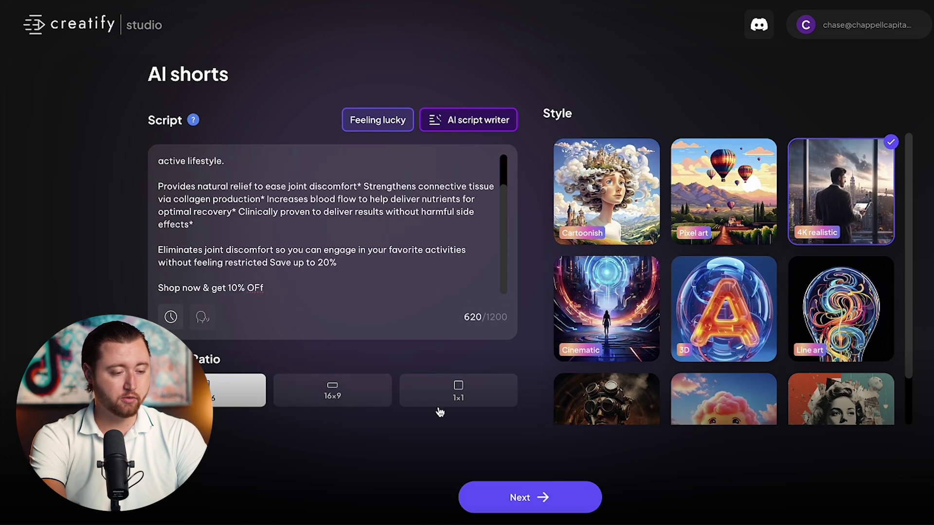
click(522, 495)
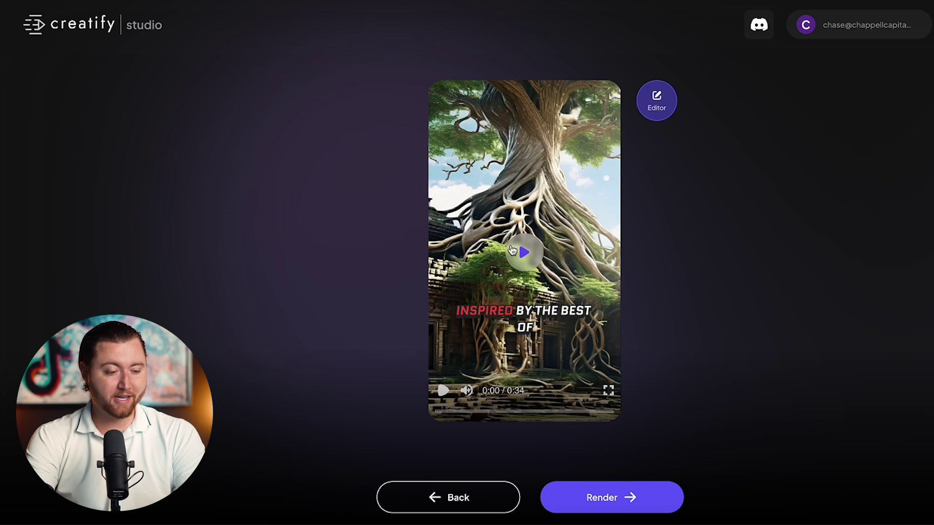
Step: Play the generated ad preview and stop it on the opening 'Inspired by the best of' scene
click(510, 252)
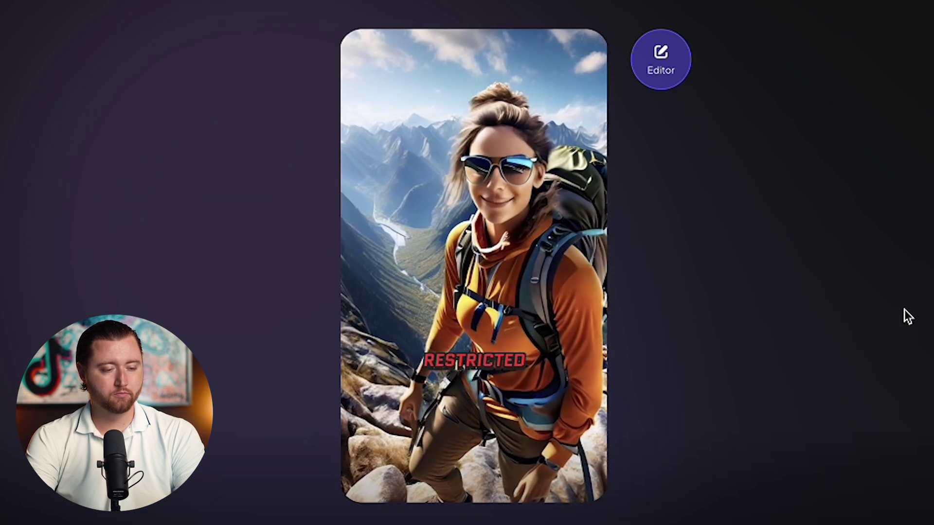
click(475, 386)
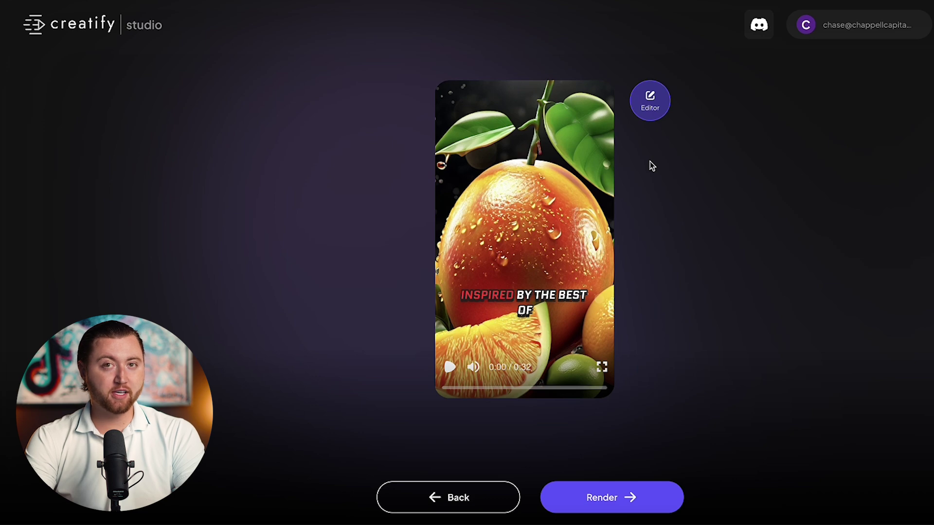
Step: Open the ad in the Editor and scrub through its scenes, from Juicy Joint Extract to the cyclist
click(651, 117)
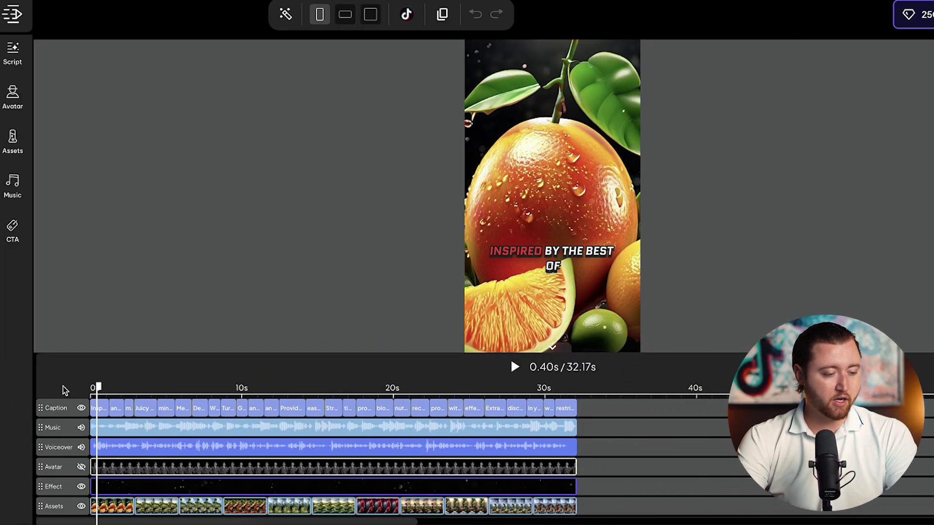
drag(99, 387, 144, 388)
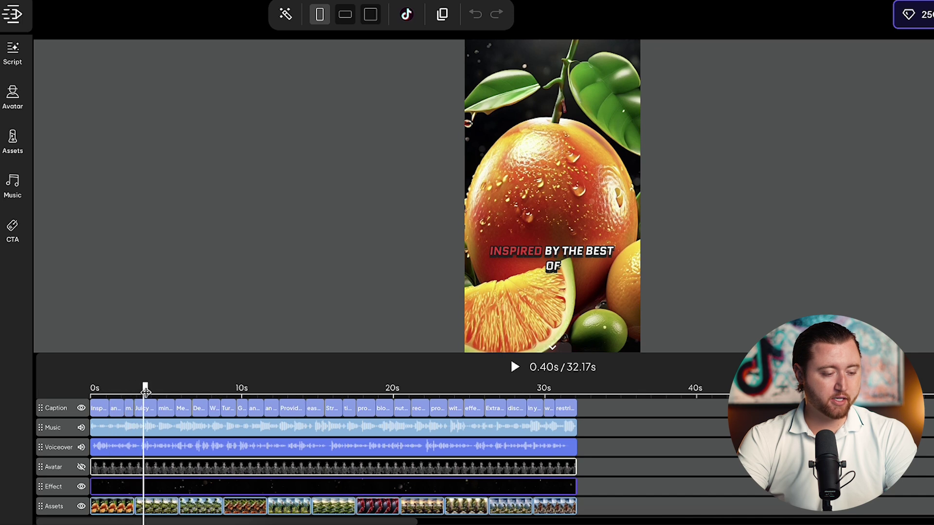
click(193, 387)
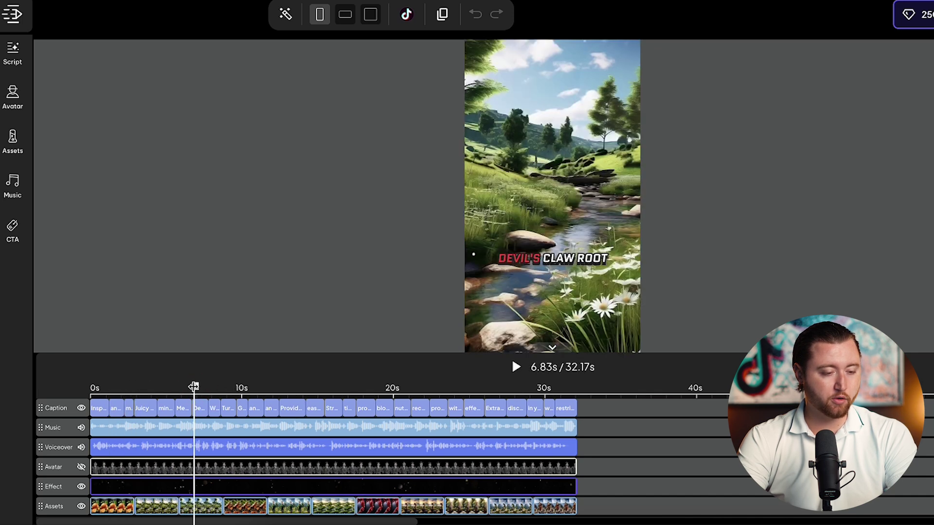
click(302, 395)
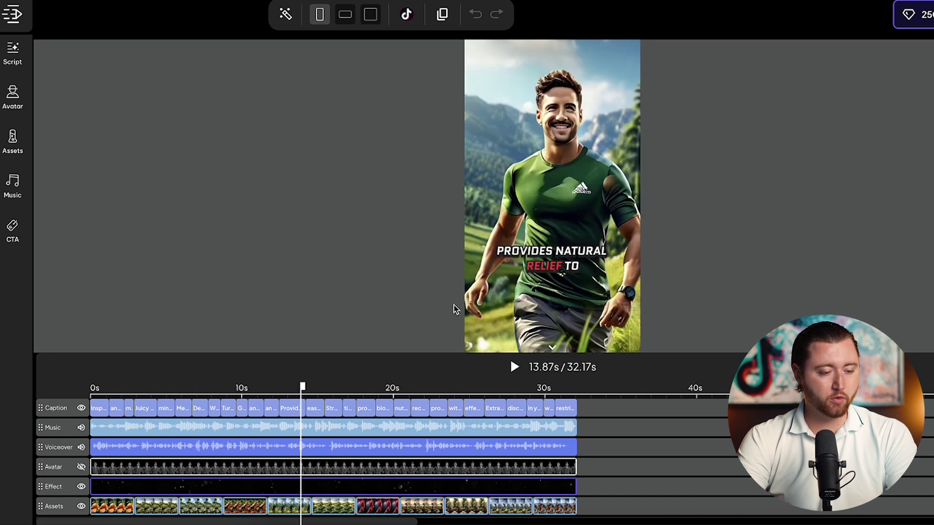
click(472, 398)
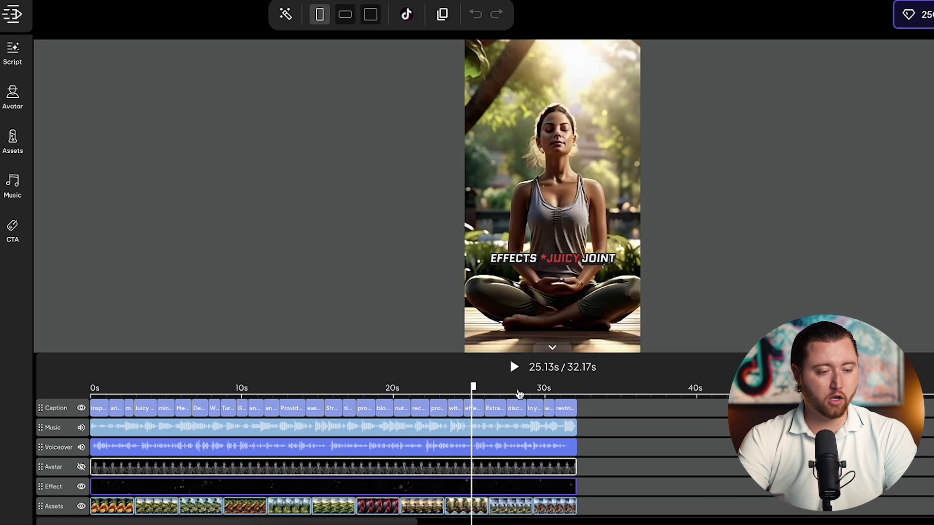
click(528, 392)
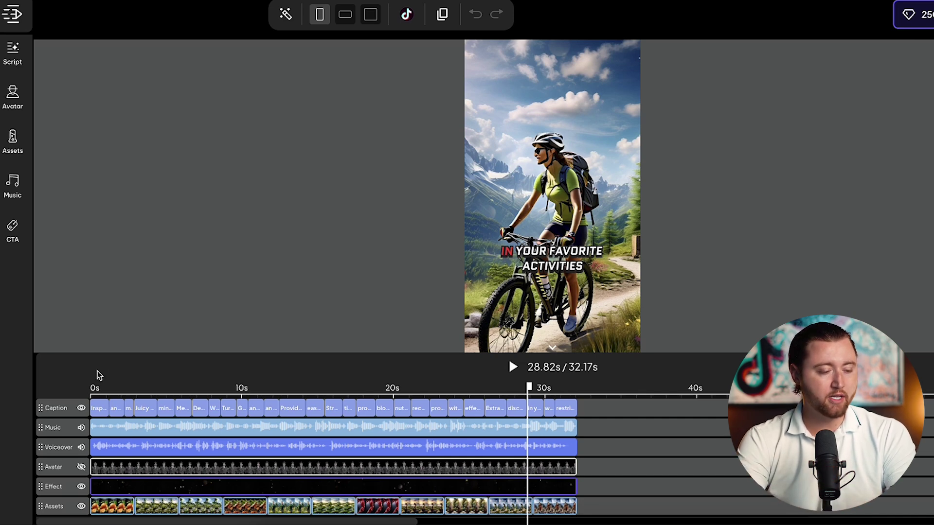
click(94, 389)
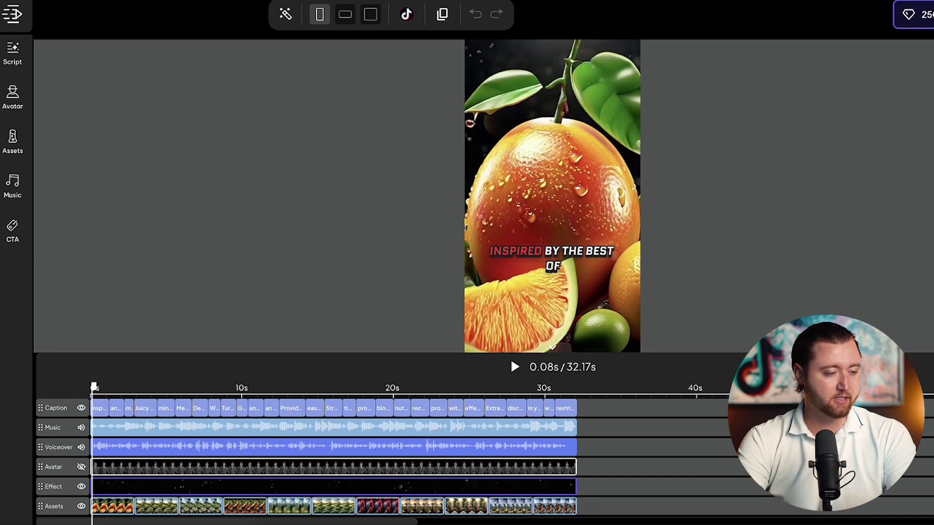
Step: Show the ad's media assets and bring up copy options for the product bottle image
click(12, 140)
scroll(122, 209, down, 1)
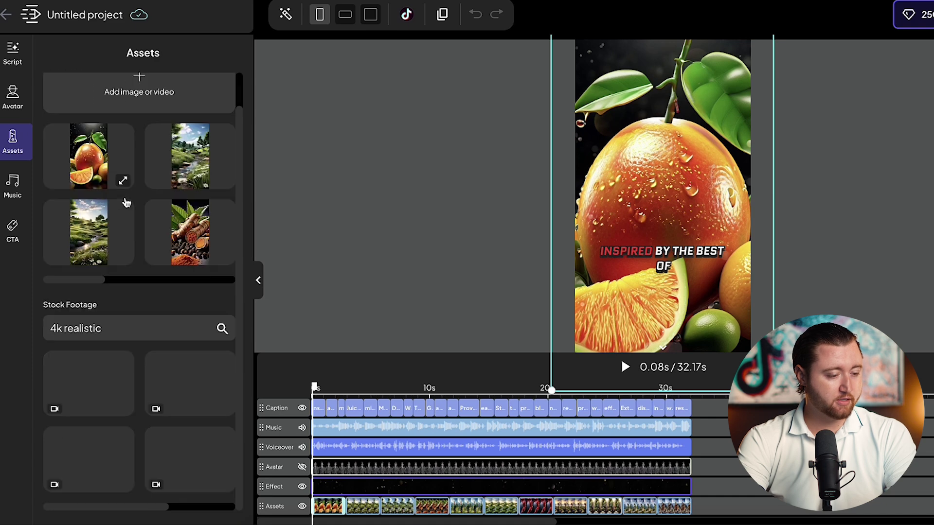
scroll(131, 282, up, 1)
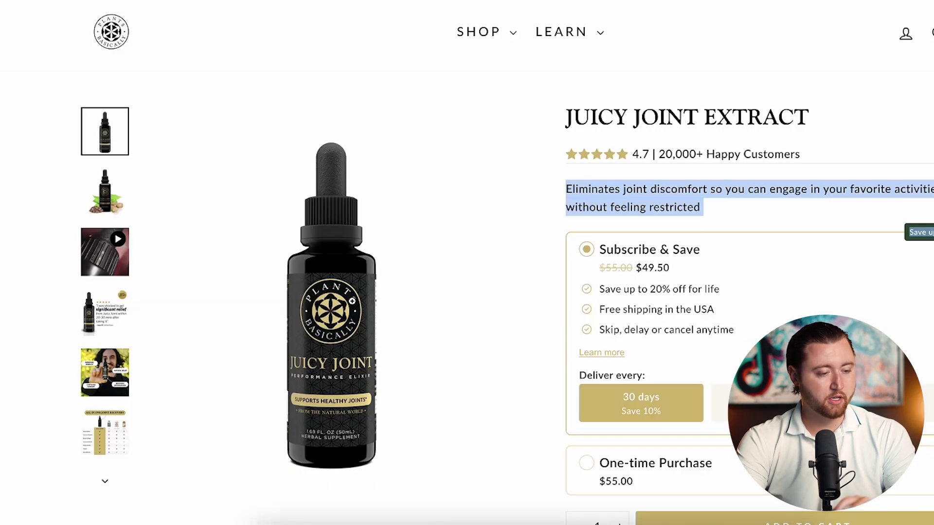
right_click(339, 276)
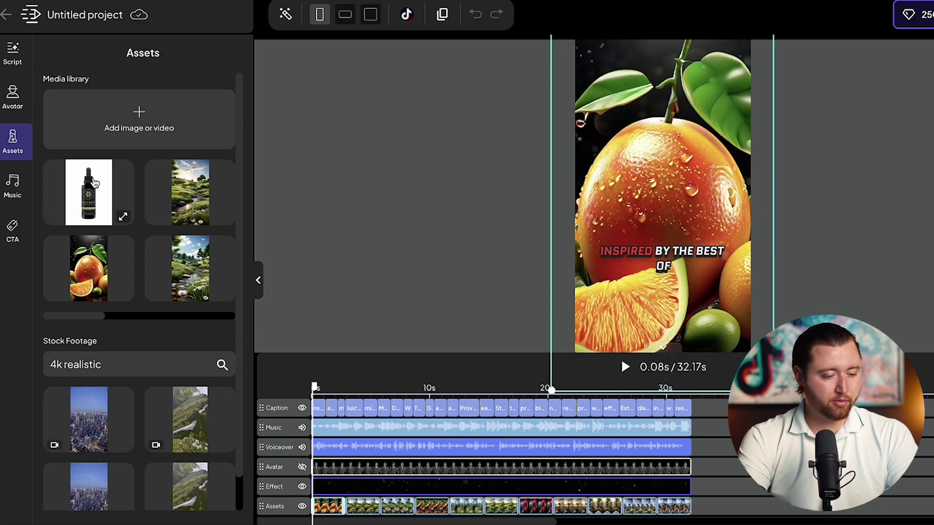
Step: Place the bottle image on its own timeline track around 3 seconds and play that section
drag(89, 194, 364, 452)
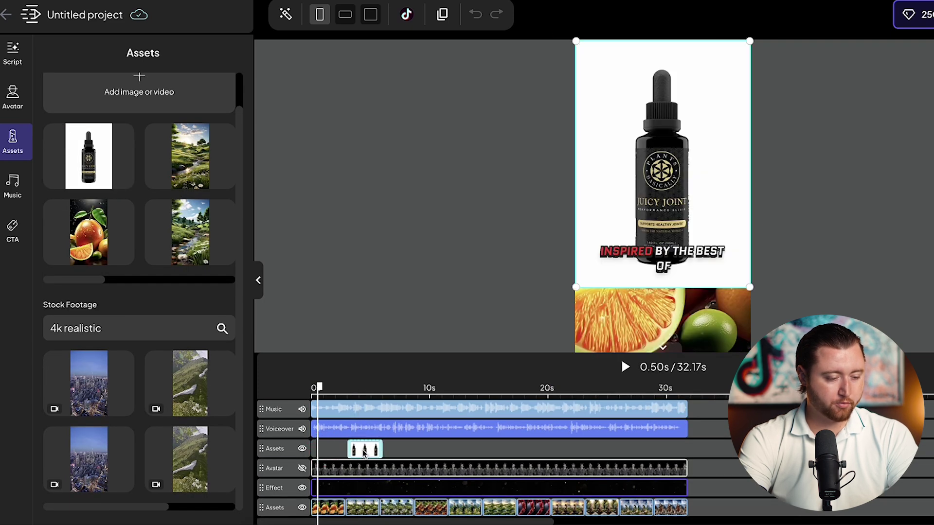
click(354, 388)
click(343, 388)
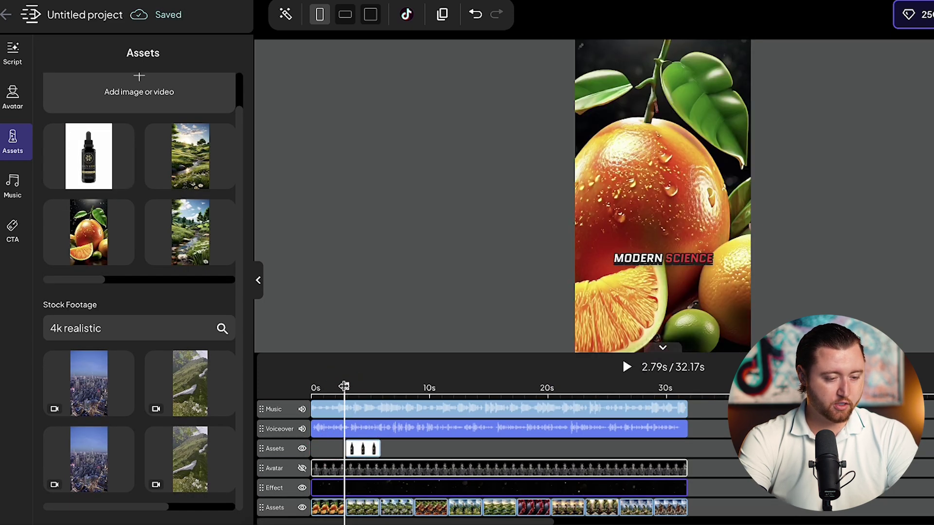
key(space)
key(space)
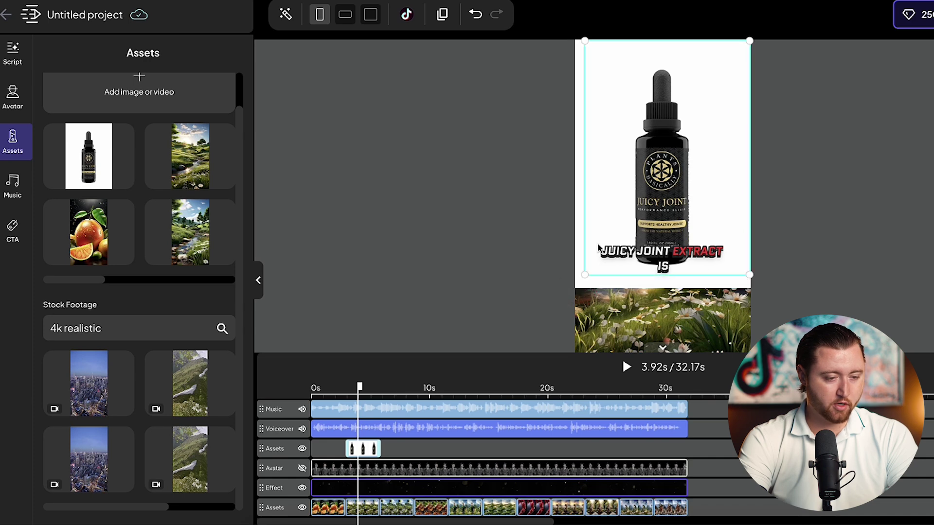
Step: Resize and reposition the bottle overlay in the frame, play to check it, and select its clip
drag(577, 287, 635, 202)
drag(697, 135, 663, 158)
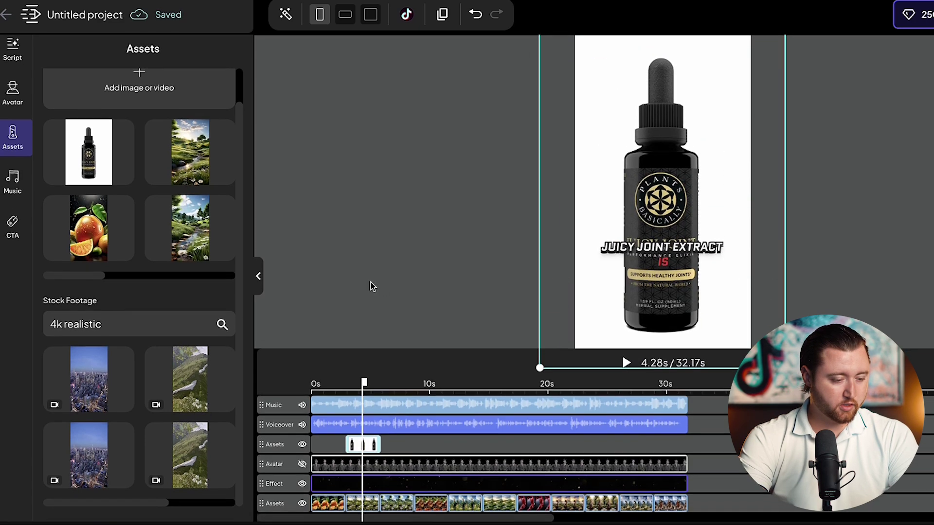
key(space)
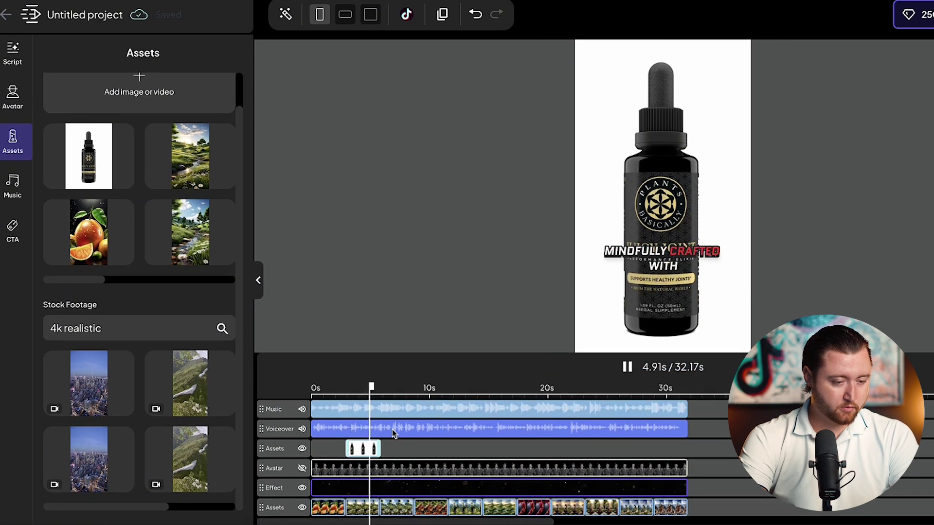
key(space)
click(374, 449)
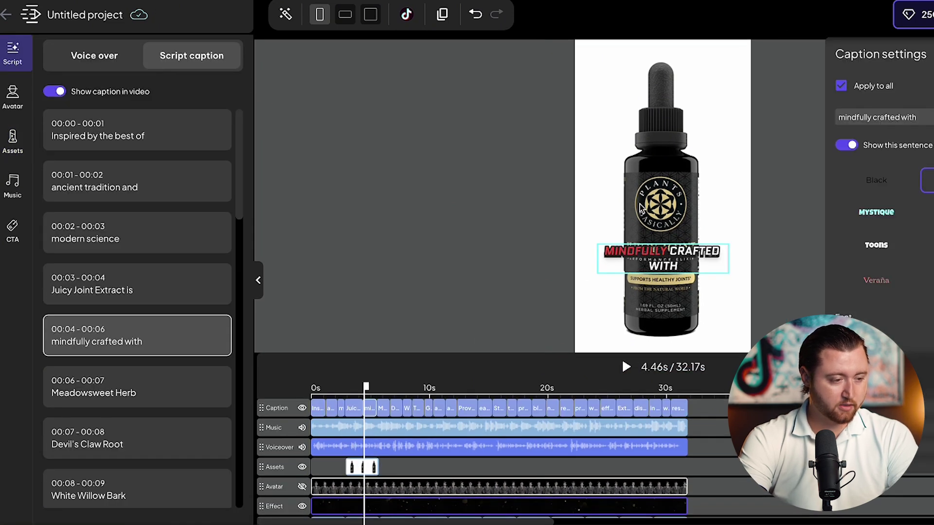
Step: Delete the 'mindfully crafted with' and 'Juicy Joint Extract is' captions over the bottle shot
key(Delete)
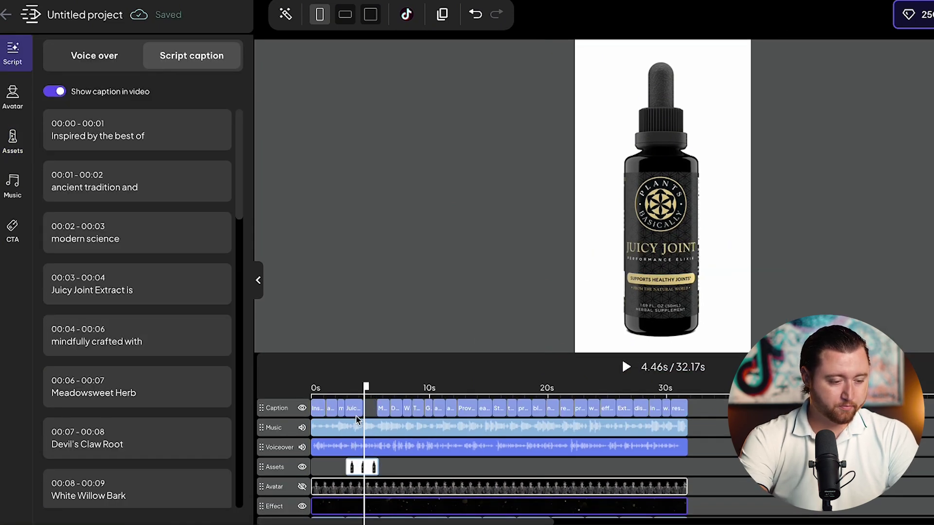
click(356, 406)
click(352, 413)
key(Delete)
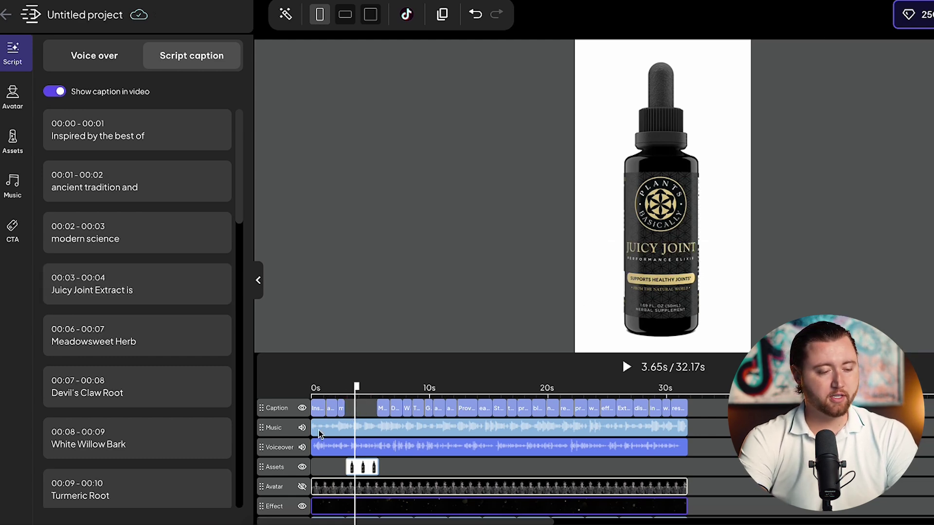
click(317, 392)
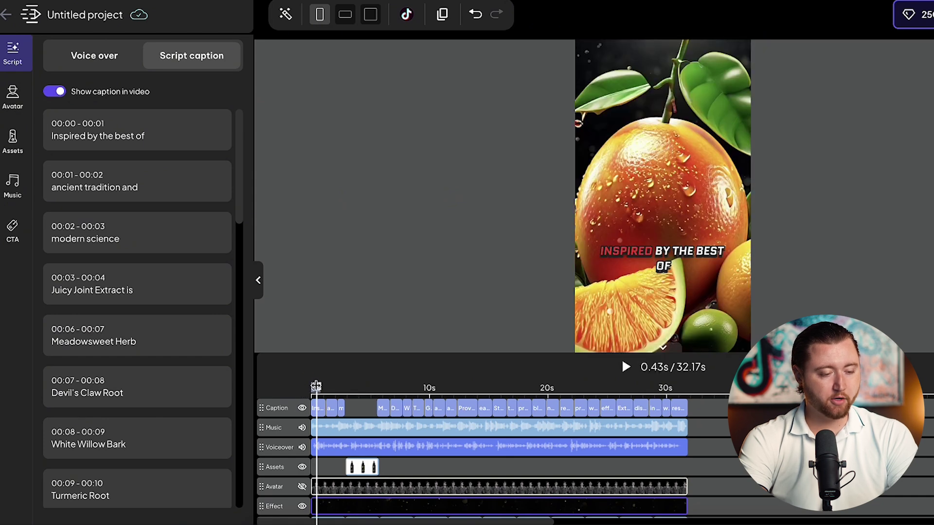
Step: Play and scrub the edited video, ending on the bottle shot at 4.5 seconds
key(space)
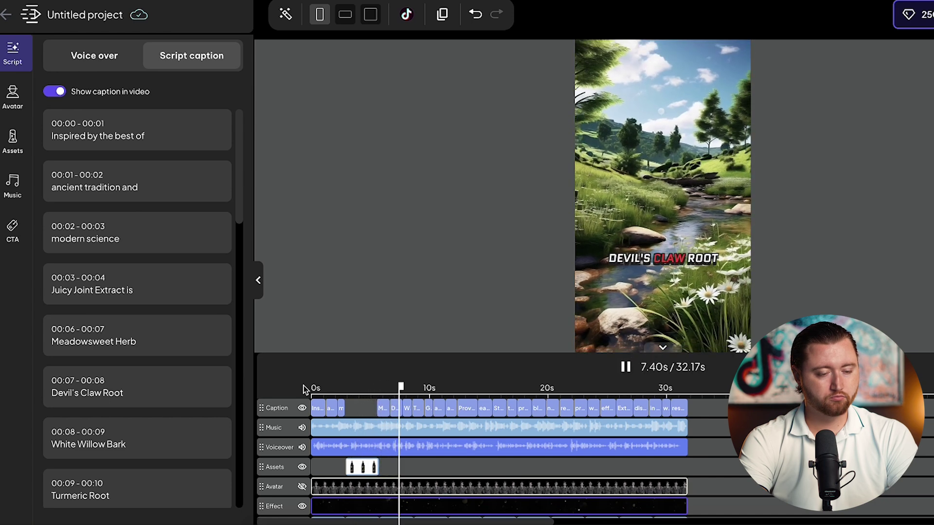
key(space)
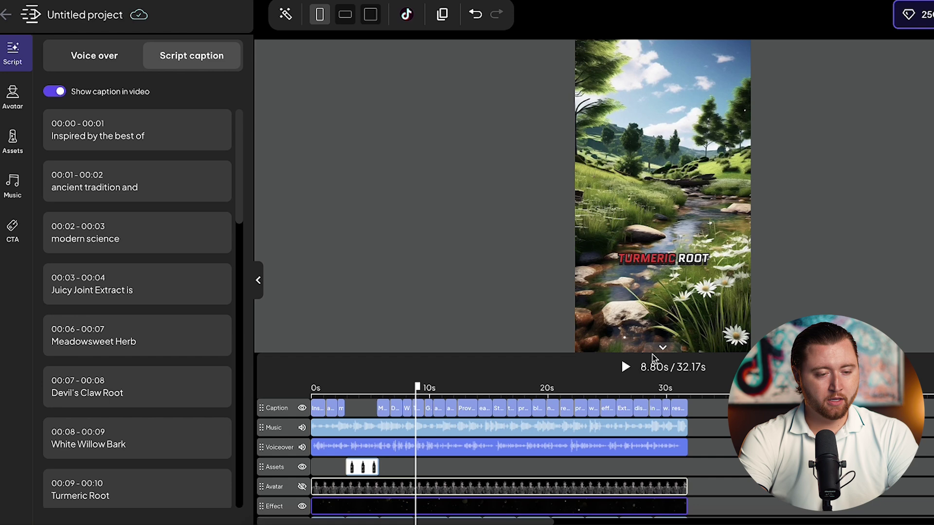
drag(515, 394, 684, 386)
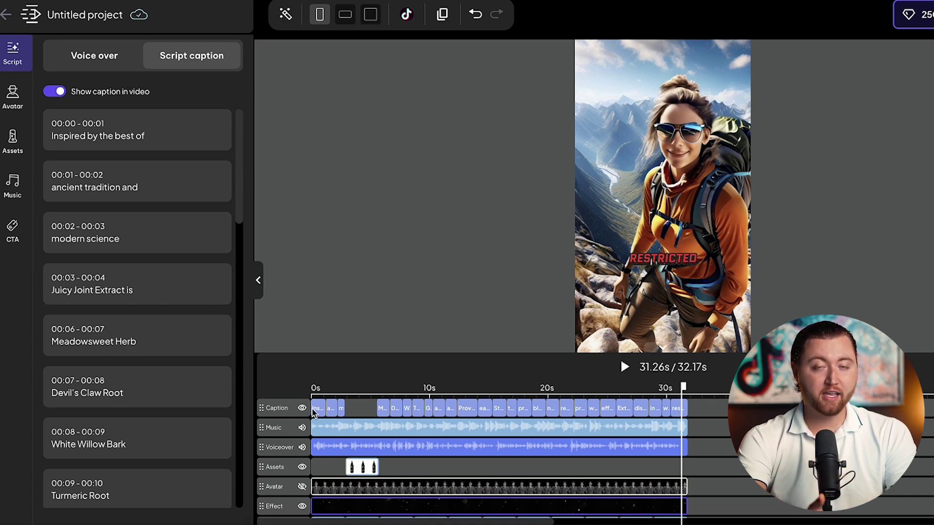
click(356, 388)
click(316, 385)
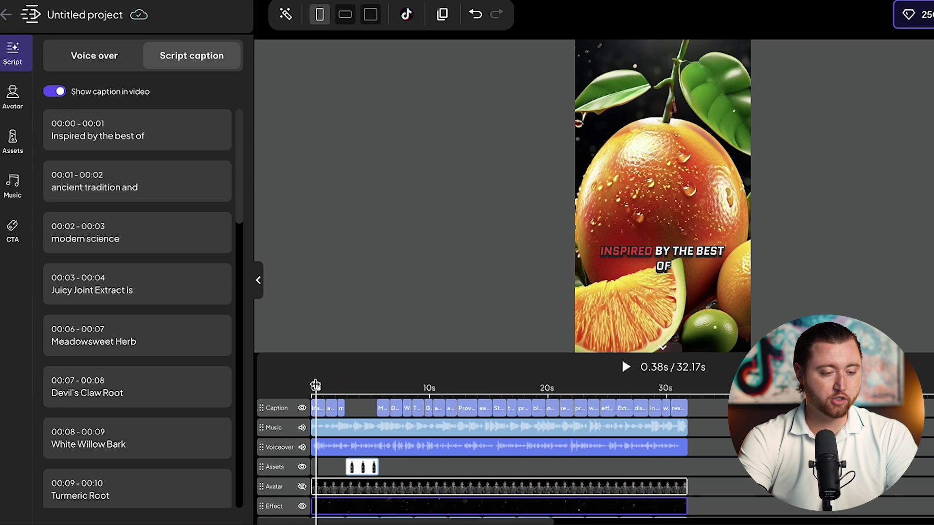
click(365, 388)
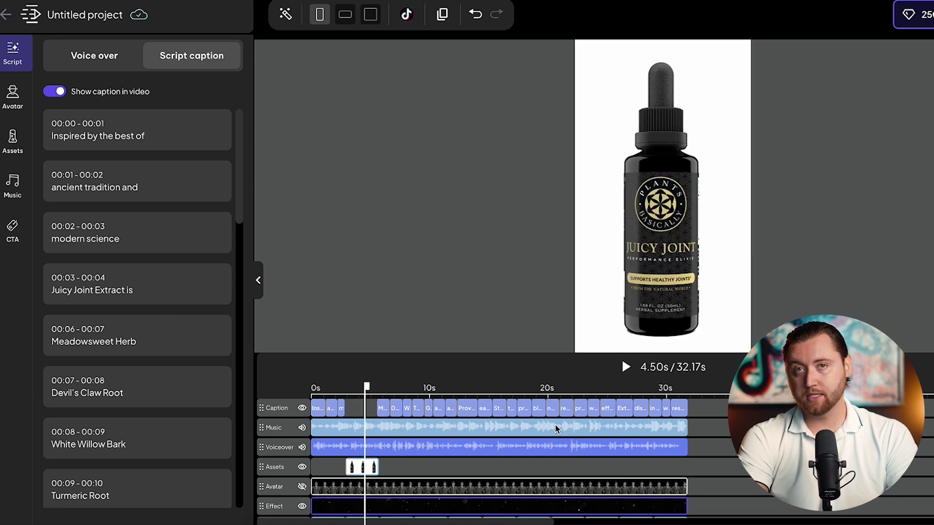
Step: Open Caption settings for the 'ancient tradition and' caption
scroll(558, 429, down, 1)
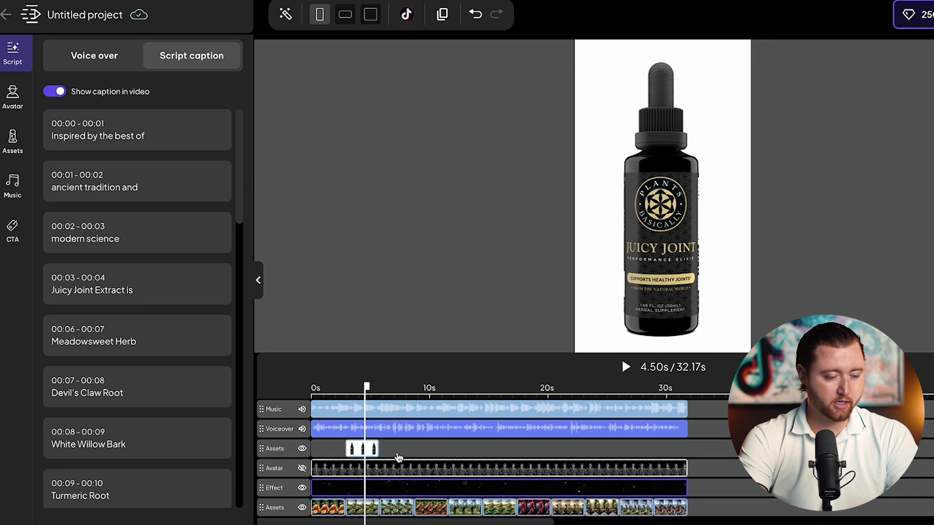
scroll(150, 289, down, 1)
scroll(340, 428, up, 1)
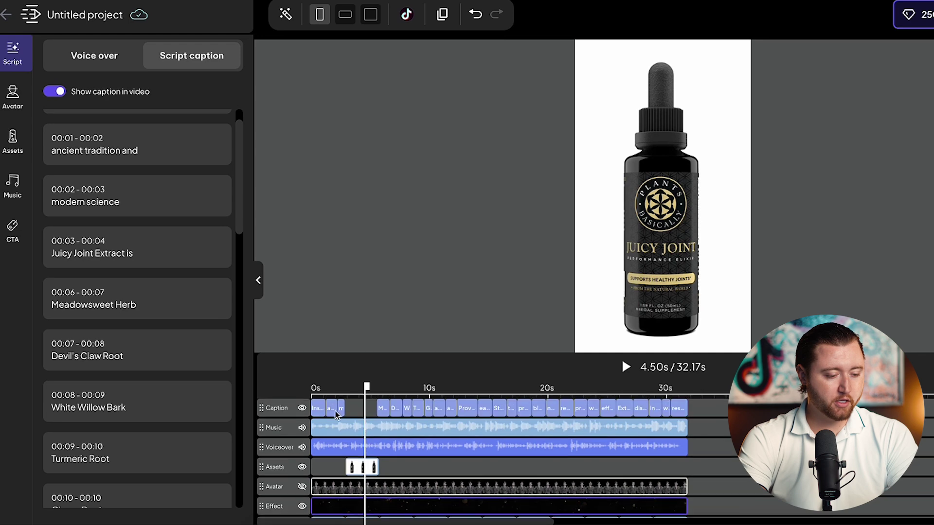
click(334, 408)
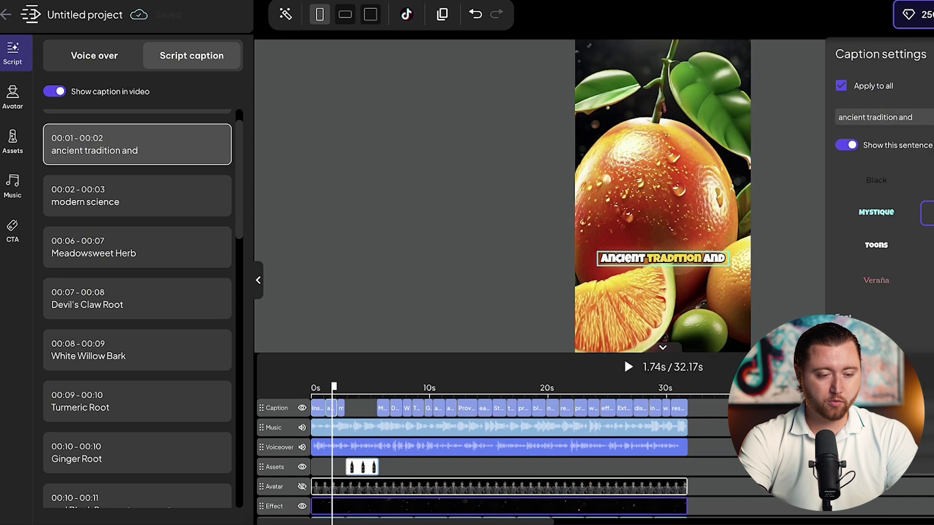
Step: Pause on the Meadowsweet Herb caption and preview the Mystique and Black caption styles
click(715, 258)
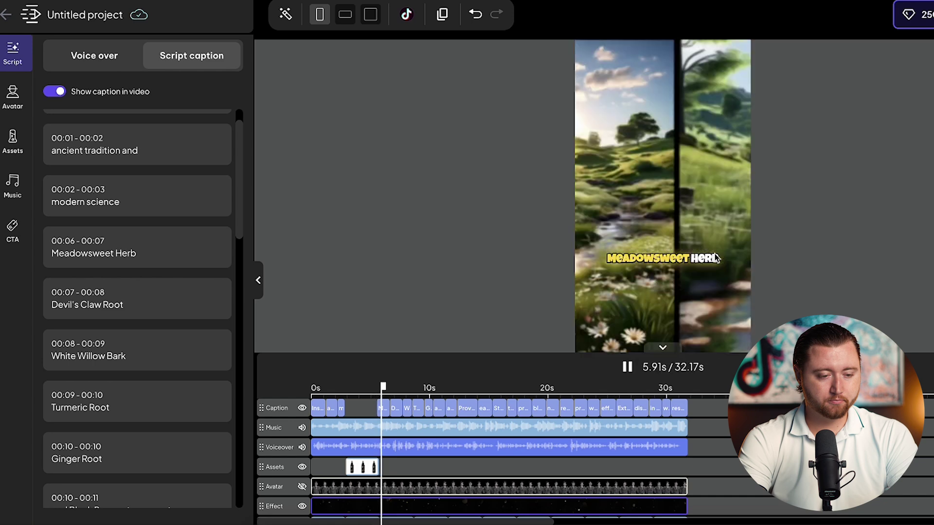
click(716, 257)
click(888, 187)
click(886, 210)
click(884, 186)
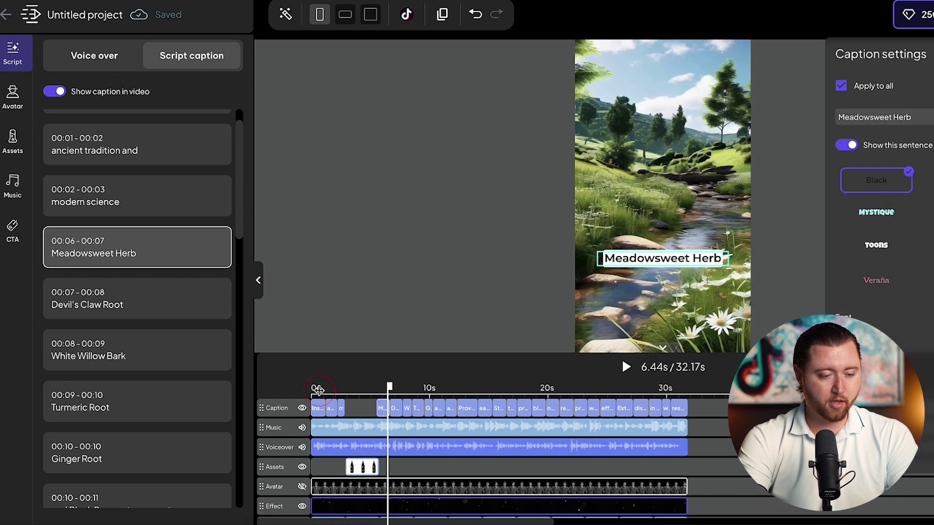
Step: On the Devil's Claw Root caption, compare Toons and a serif style, then apply Mystique to all
click(319, 392)
click(381, 396)
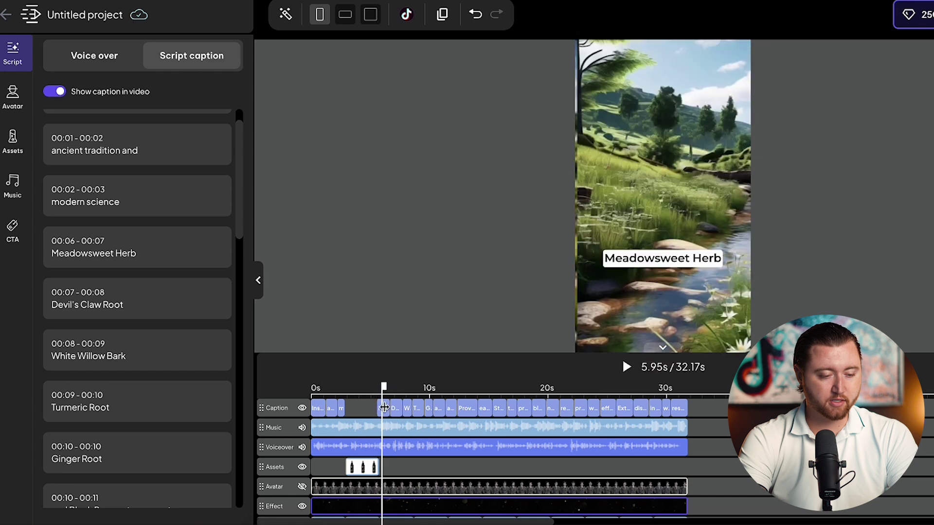
click(394, 410)
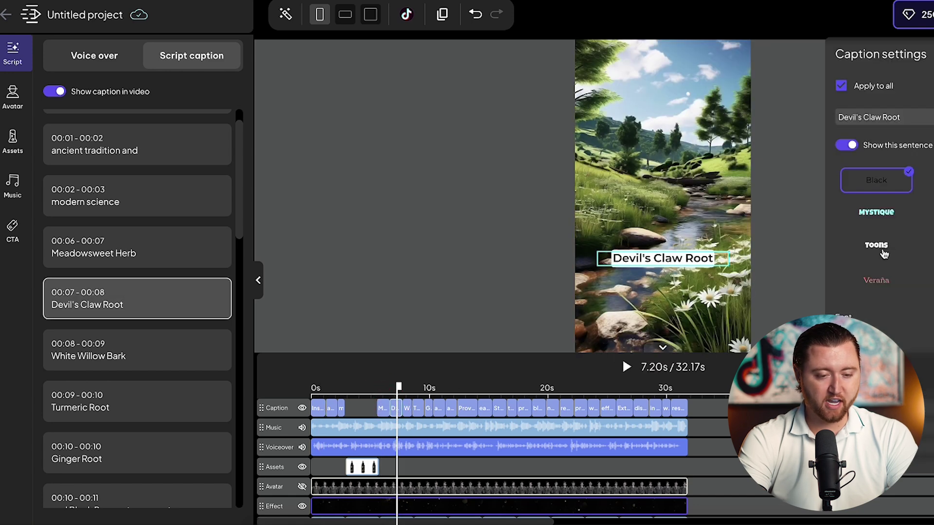
click(883, 248)
click(877, 214)
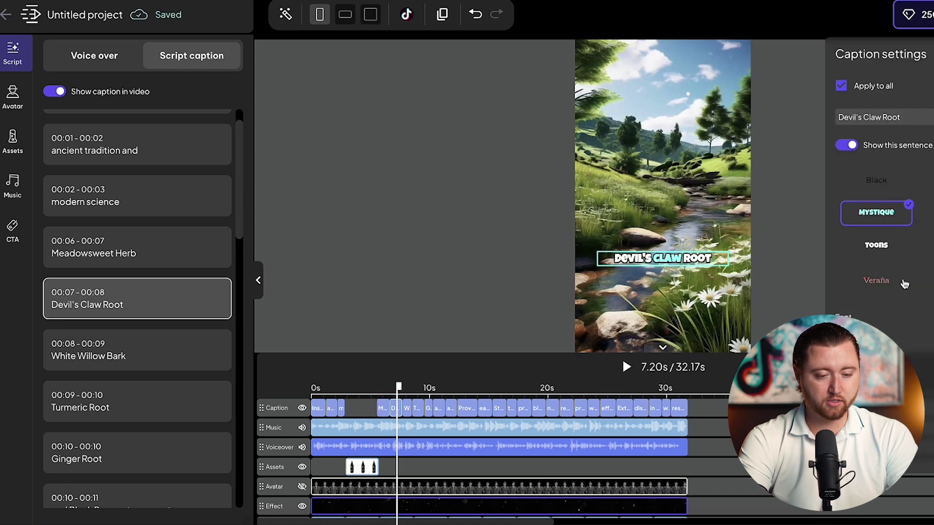
click(927, 246)
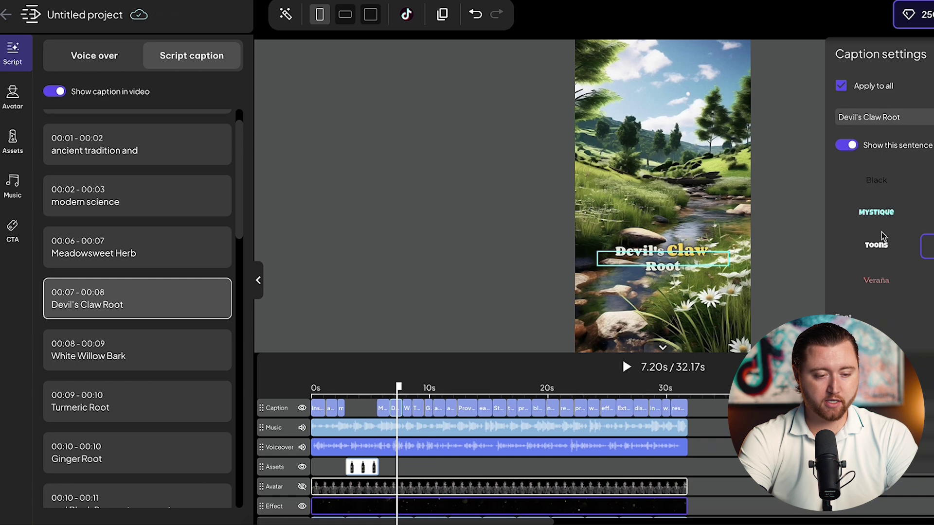
click(875, 216)
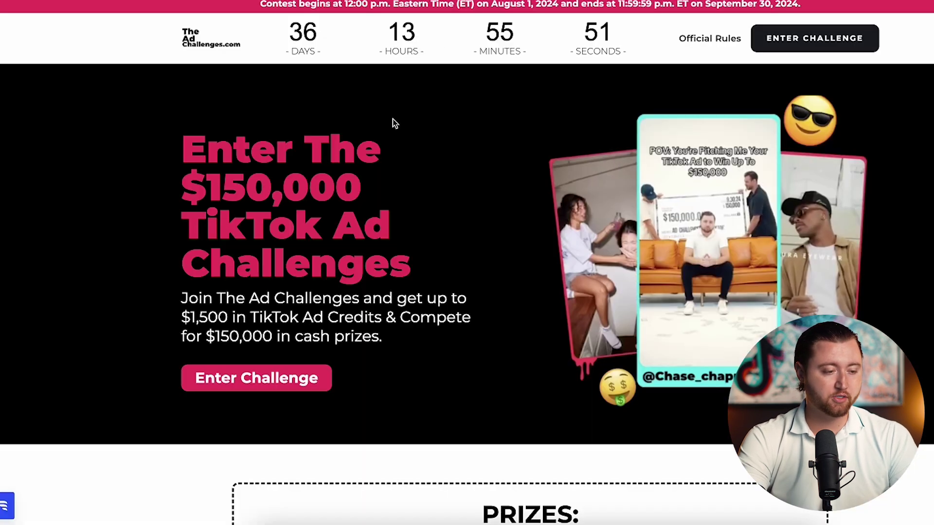
Step: Scroll The Ad Challenges page through the $50,000–$3,250 prize tiers, entry steps, form and hashtag feed, then back up
scroll(324, 252, down, 1)
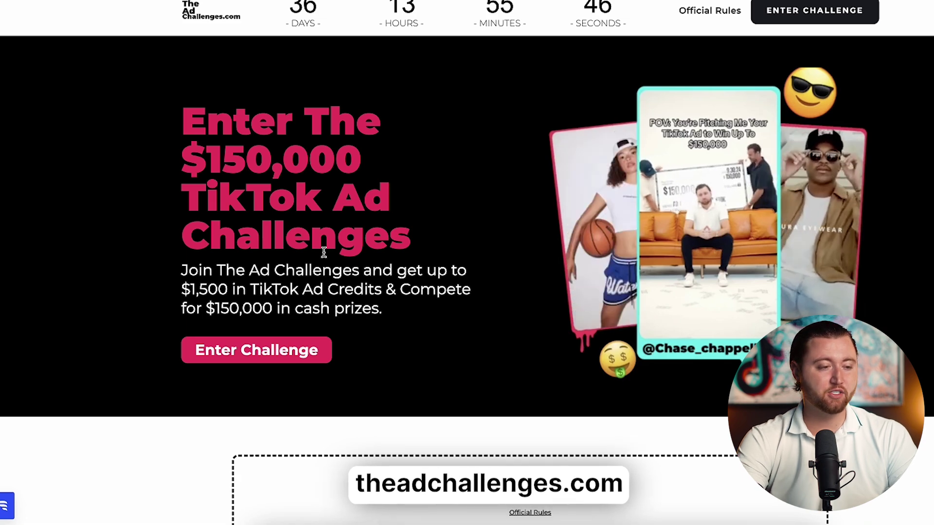
scroll(321, 228, up, 1)
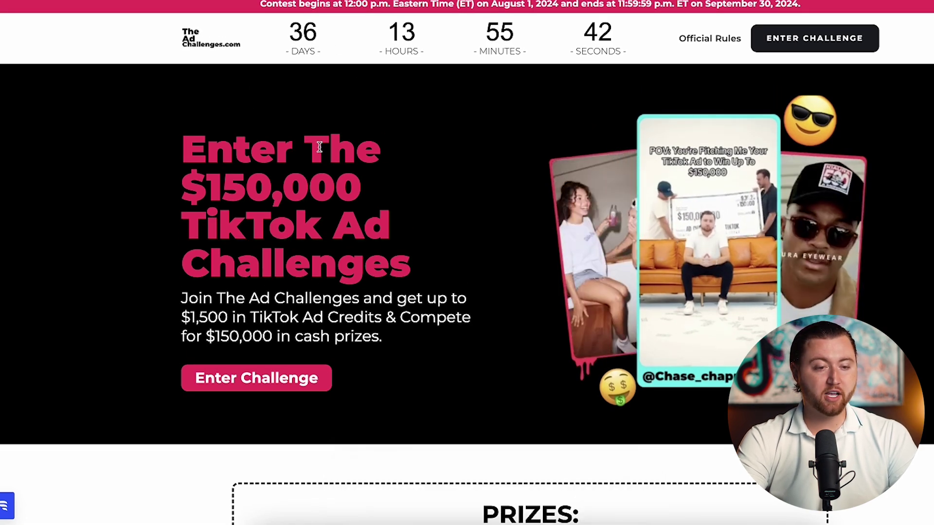
scroll(320, 146, down, 5)
scroll(320, 147, down, 3)
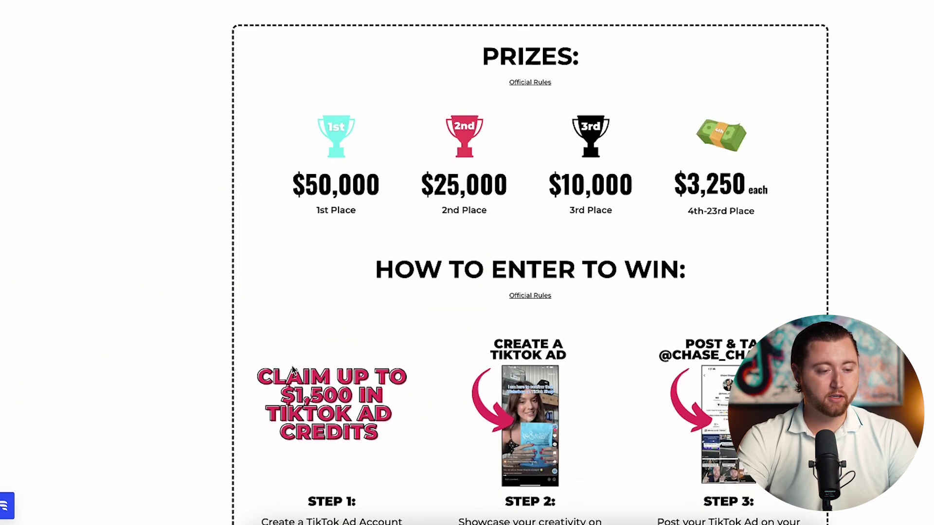
scroll(292, 371, down, 2)
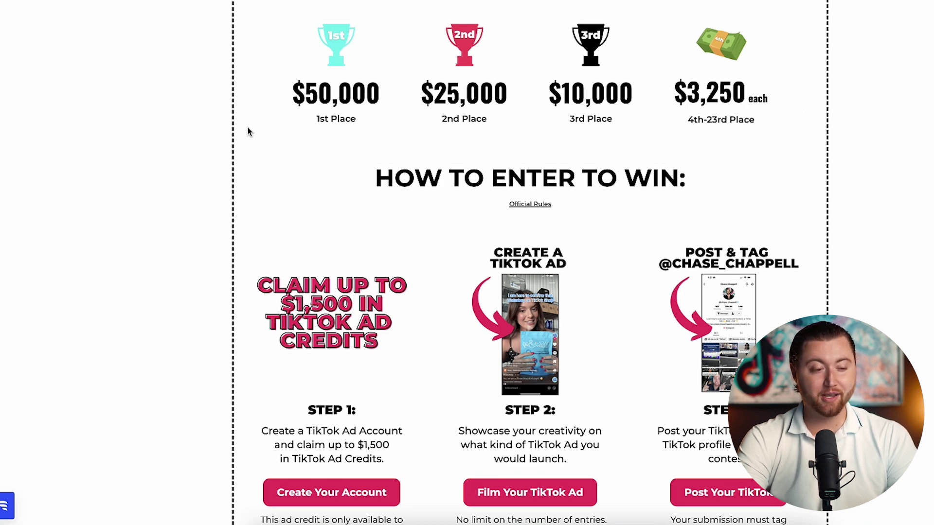
scroll(248, 133, down, 1)
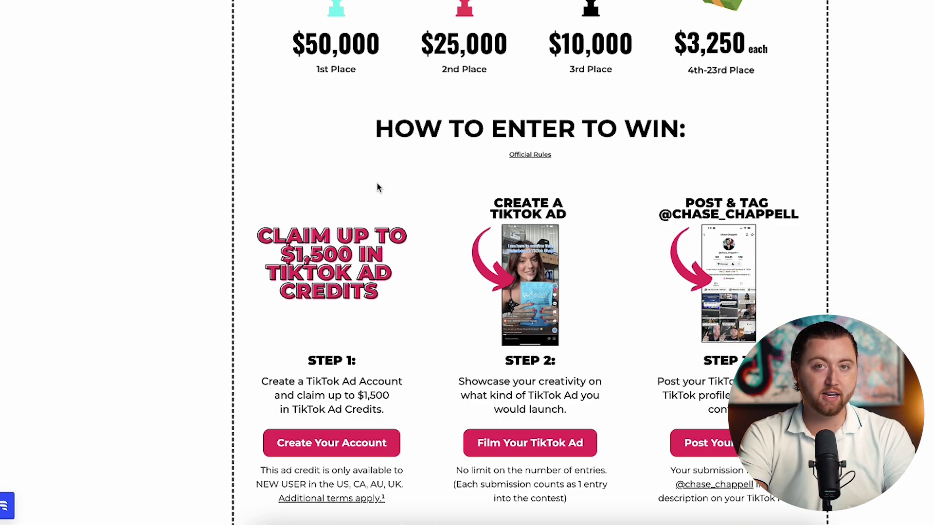
scroll(377, 187, down, 5)
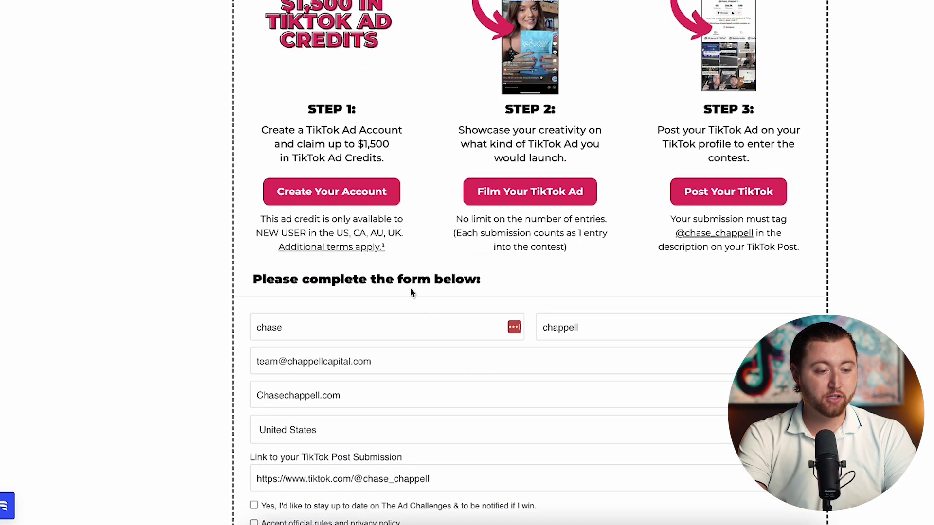
scroll(411, 292, down, 1)
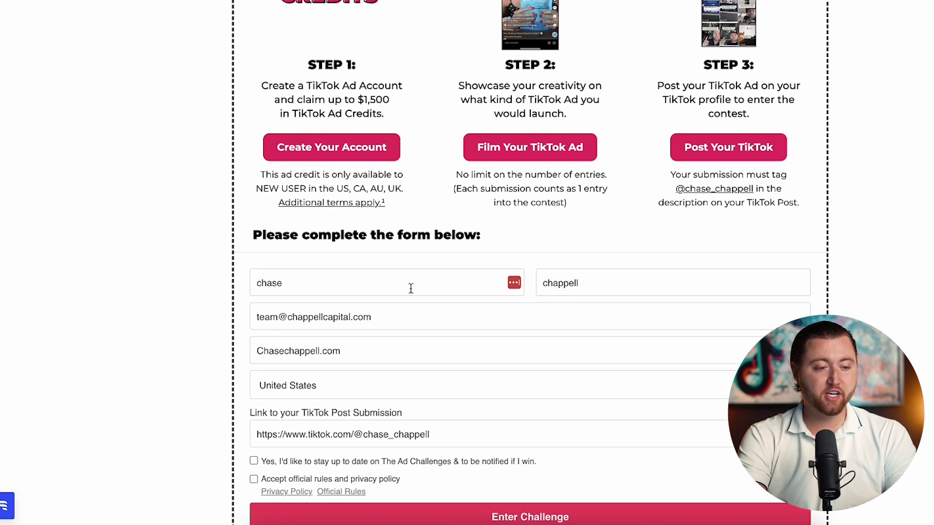
scroll(410, 288, down, 20)
scroll(410, 292, down, 2)
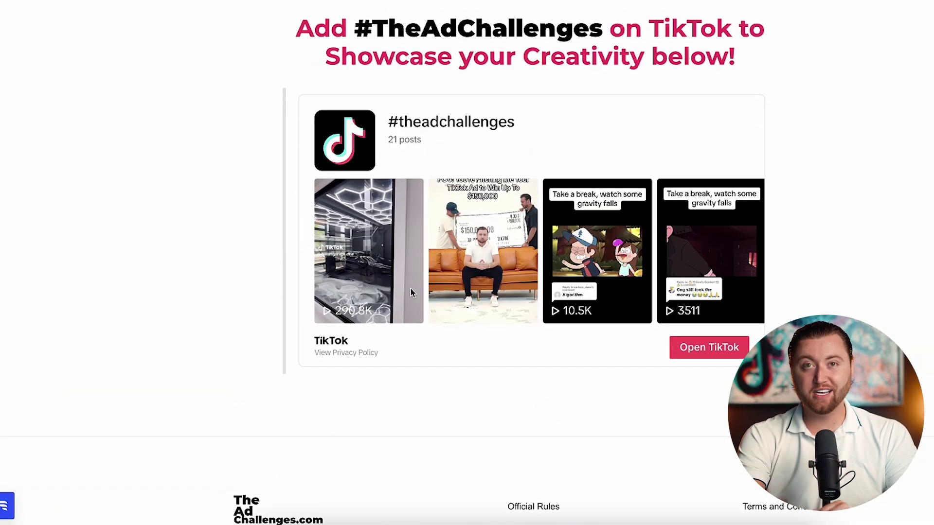
scroll(410, 291, up, 20)
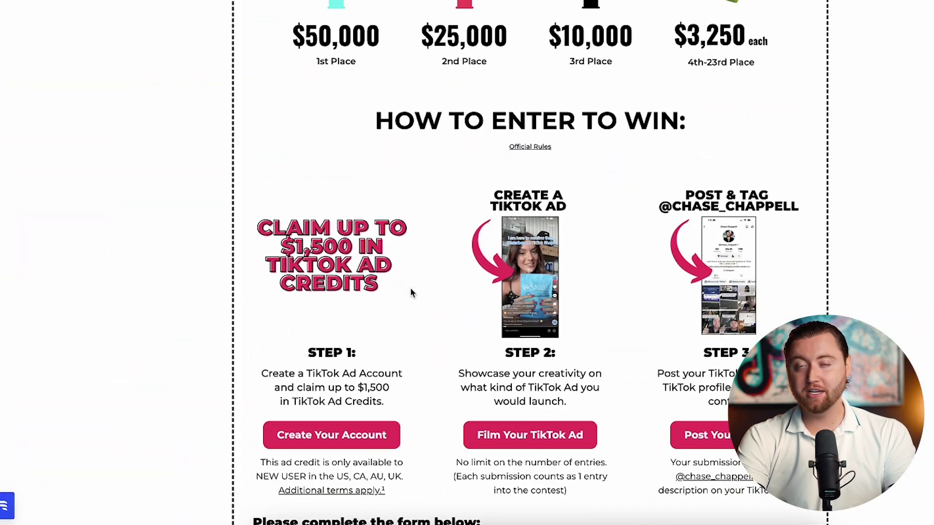
scroll(410, 287, up, 10)
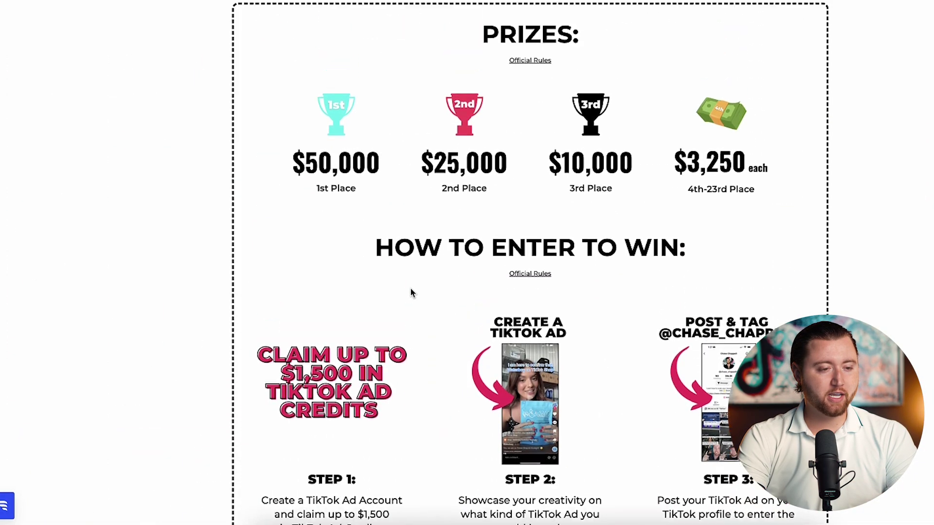